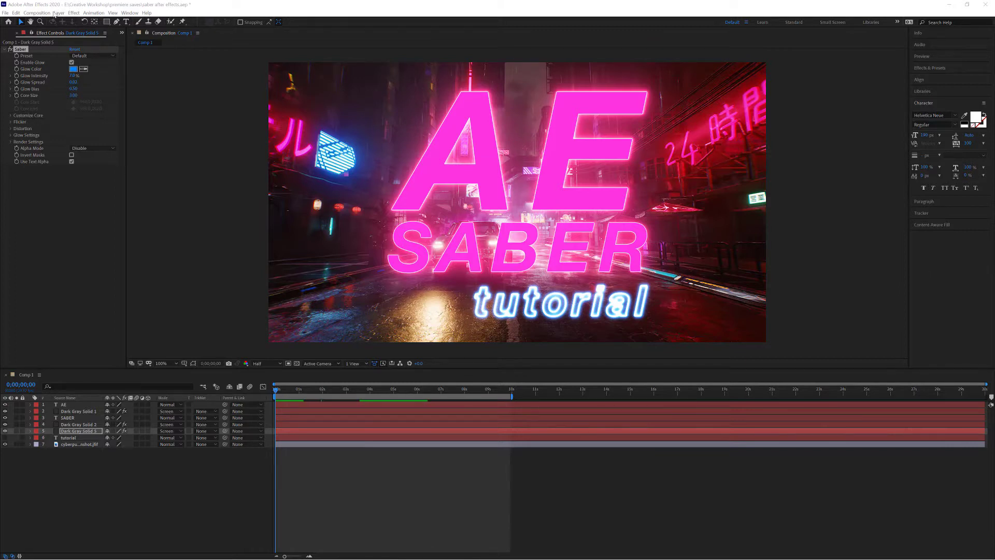
Browse the effects list, then test Saber's Torch preset with a preview and undo it.
click(74, 14)
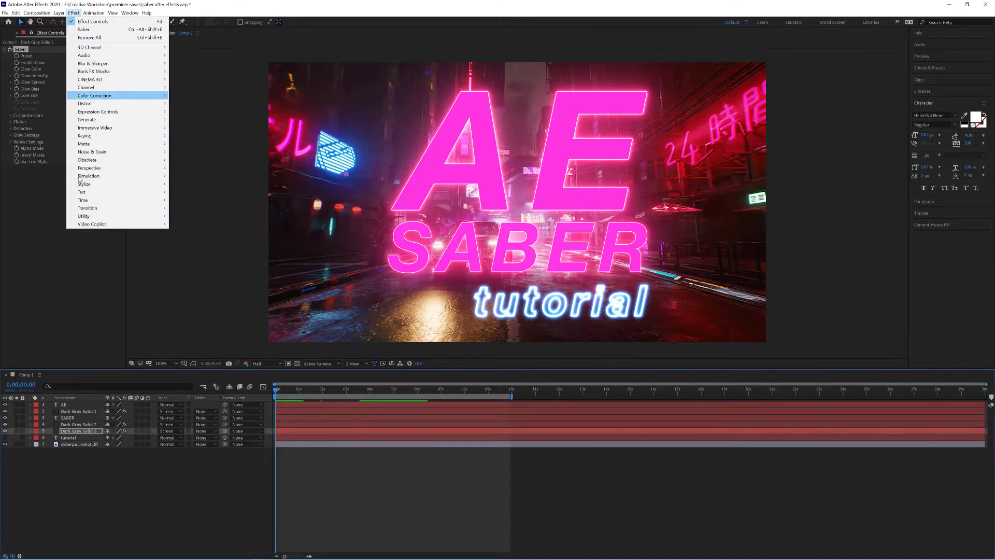
mouse_move(77, 225)
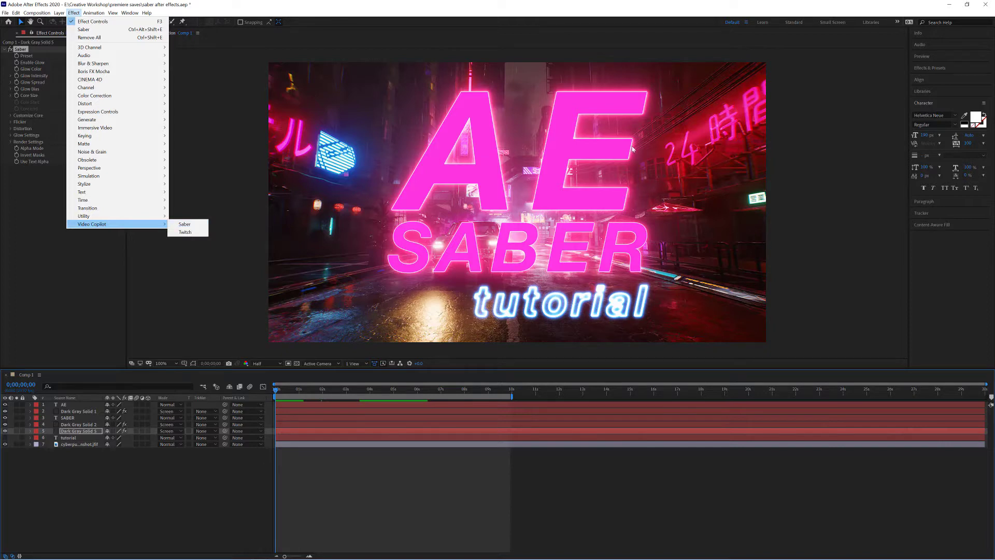
click(682, 194)
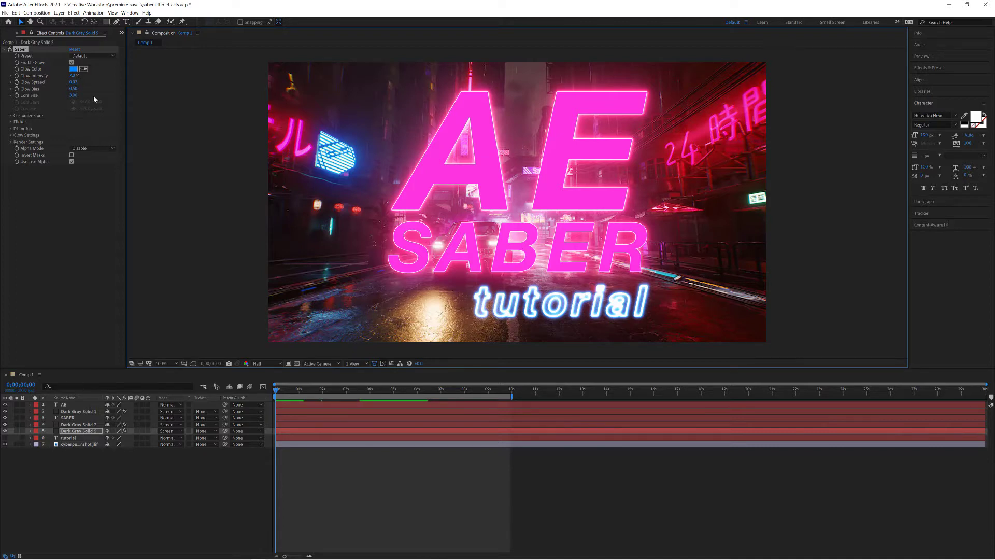
click(99, 55)
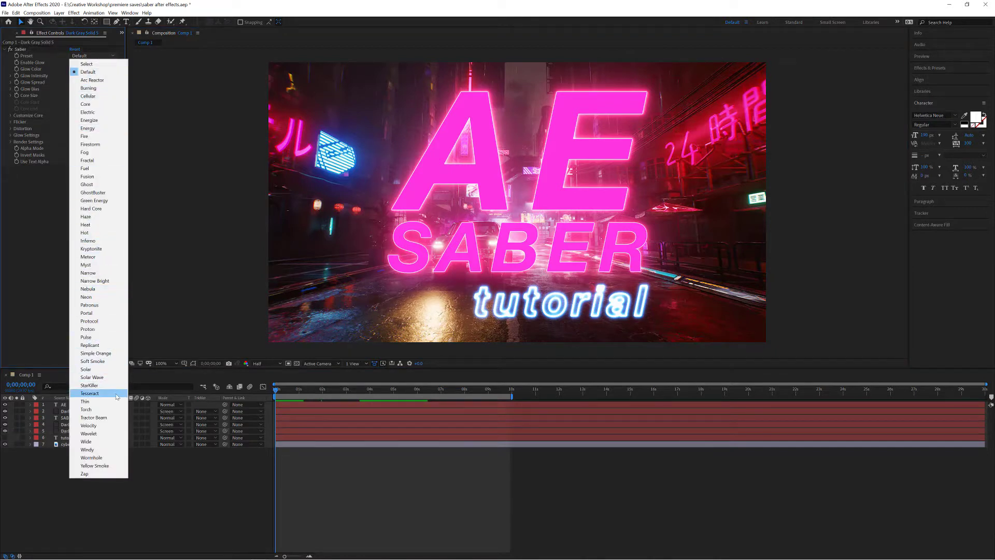
click(87, 409)
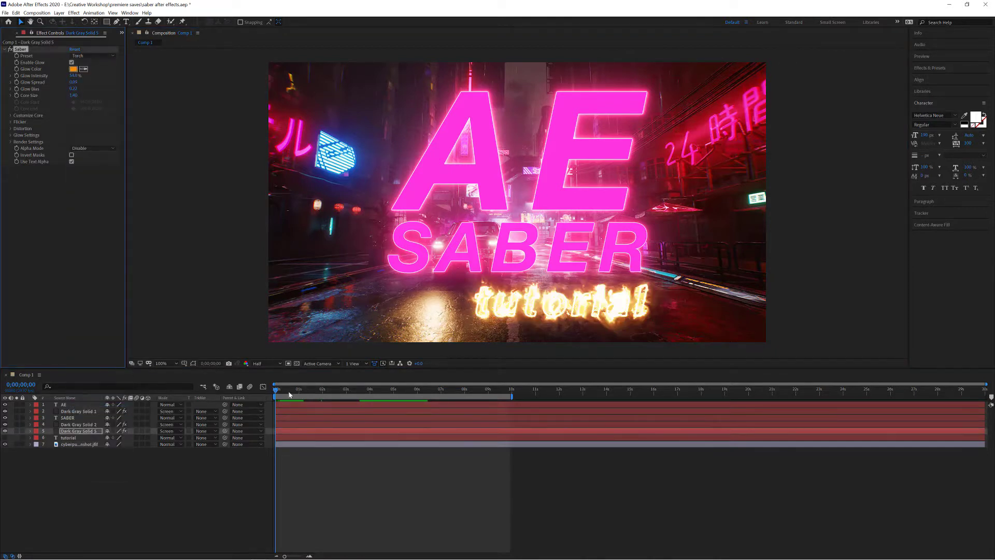
key(space)
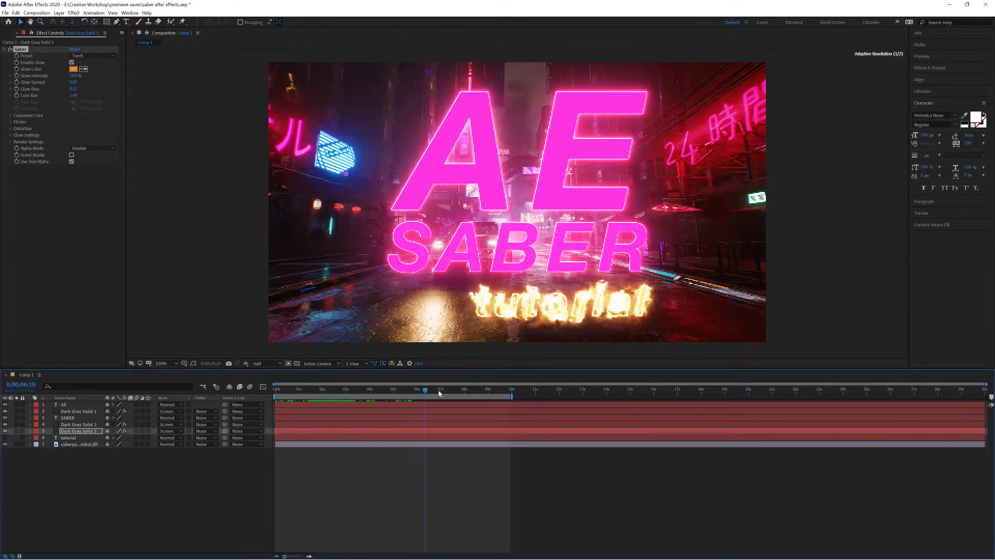
key(ctrl+z)
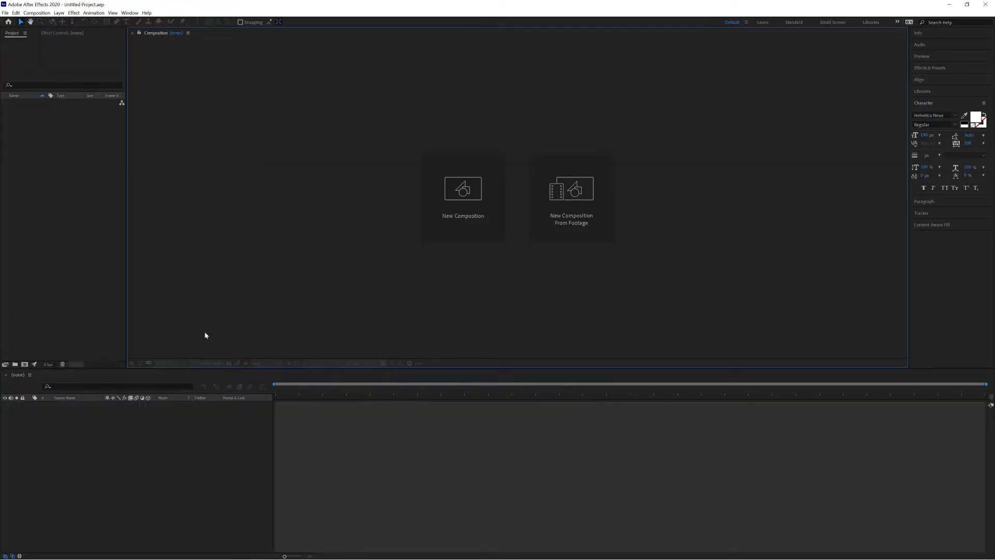
Create Comp 1 and add a white 'AE' text layer sized to about 330 px.
click(471, 195)
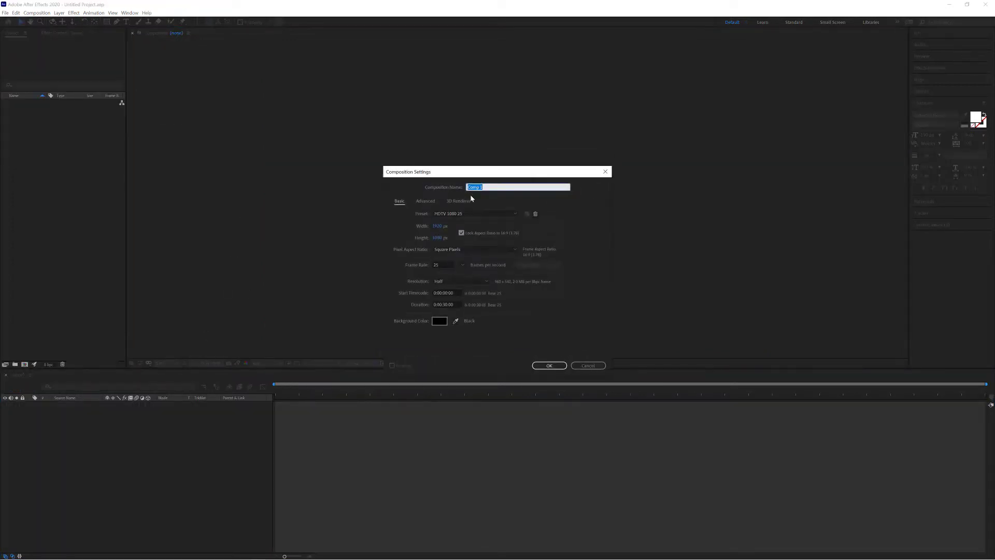
click(551, 365)
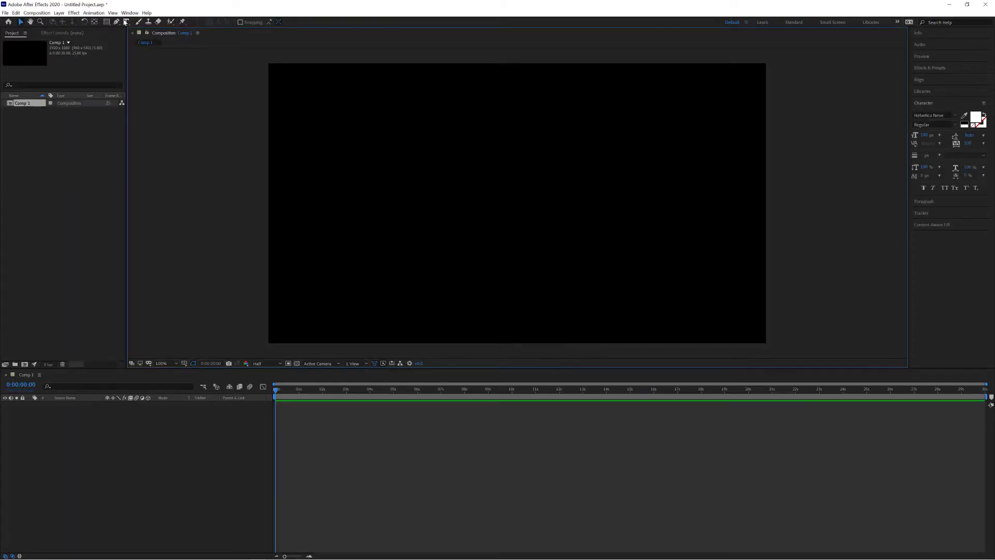
click(125, 22)
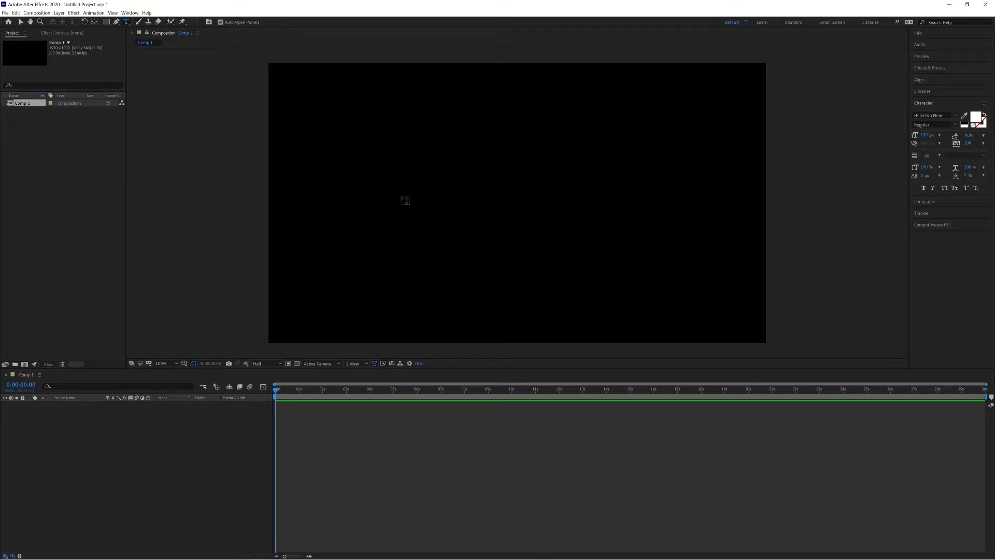
click(401, 196)
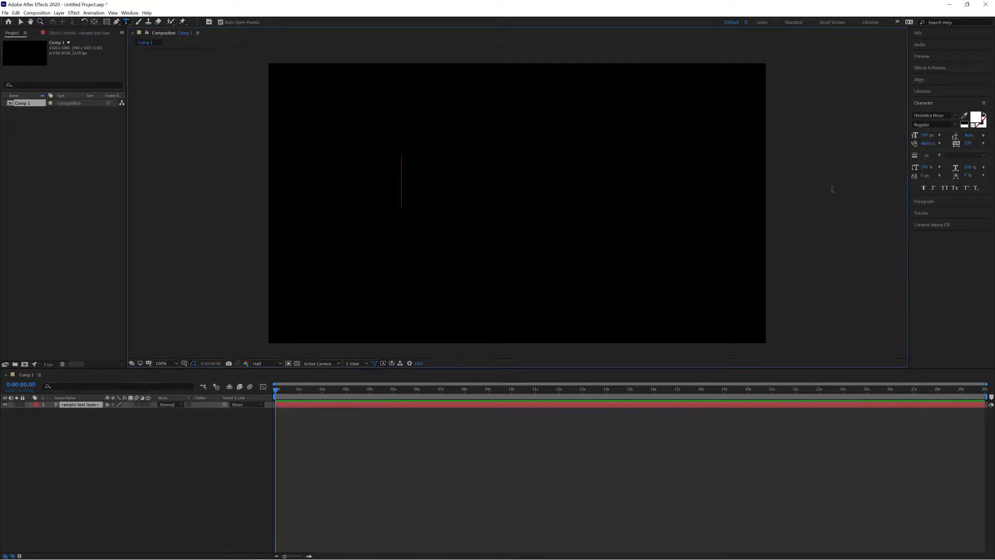
text(AE)
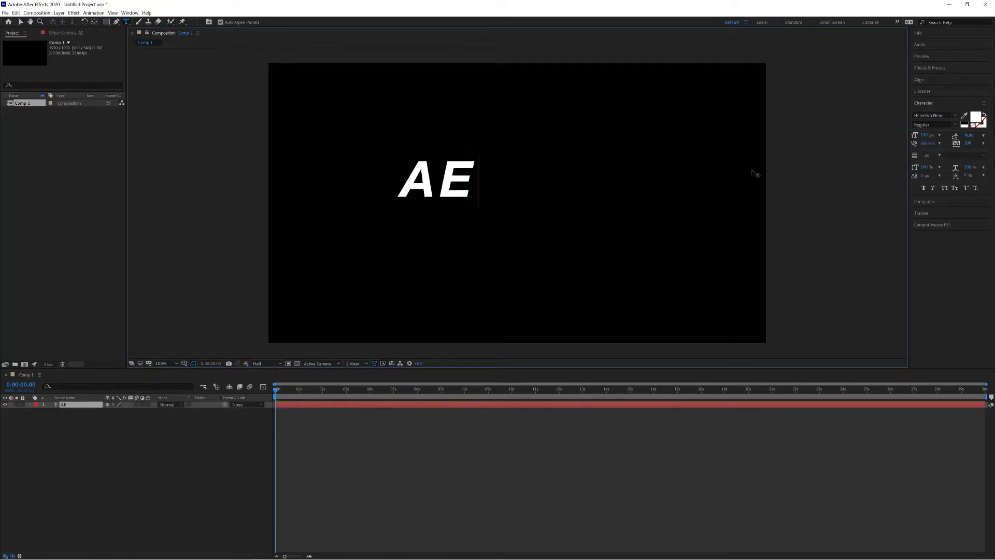
drag(476, 174, 369, 181)
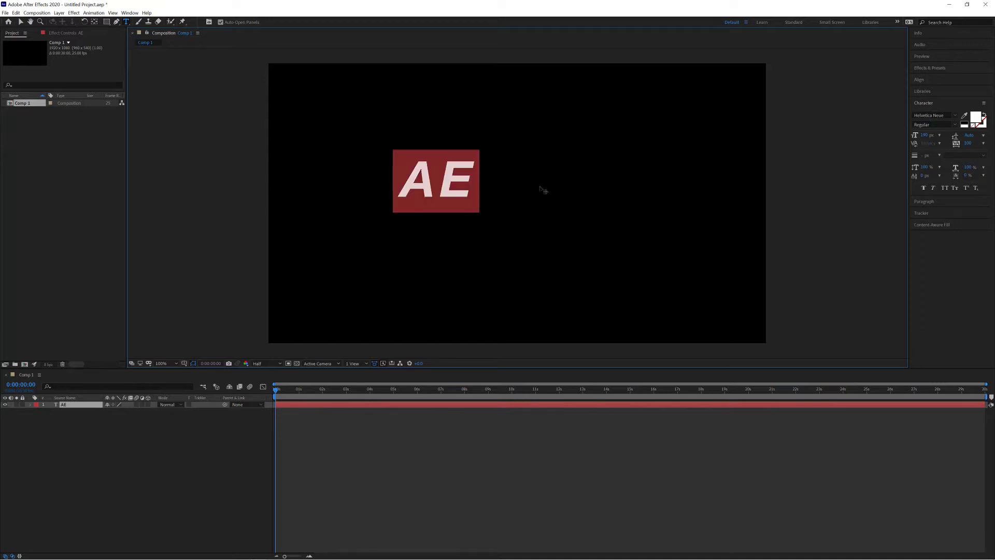
drag(926, 137, 982, 151)
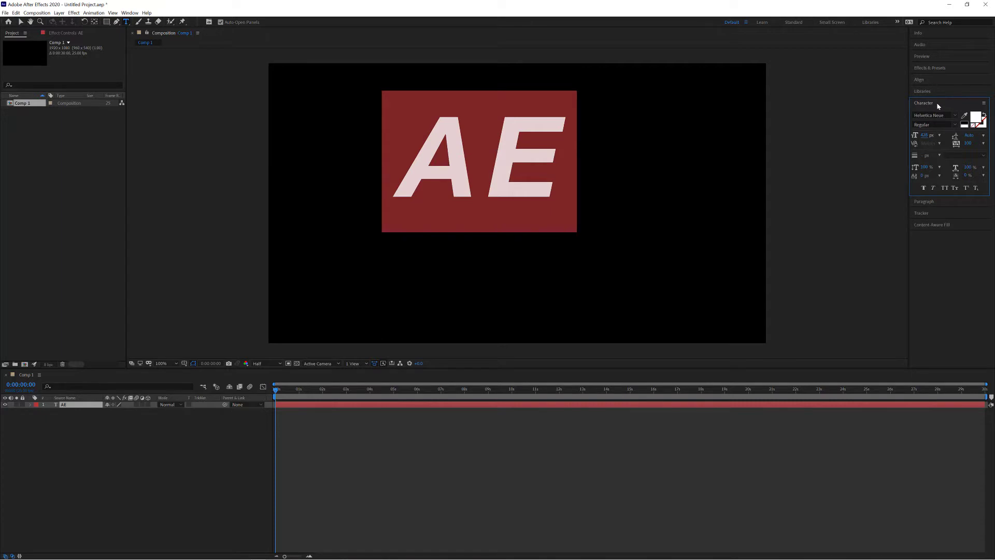
Reset the workspace to its default layout and bring back the Character settings.
click(130, 13)
mouse_move(139, 24)
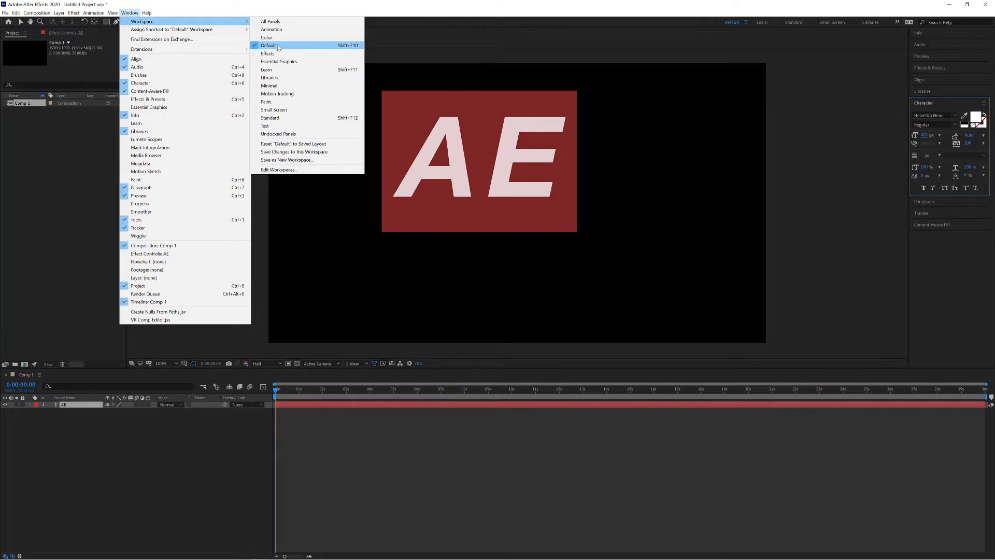
click(293, 144)
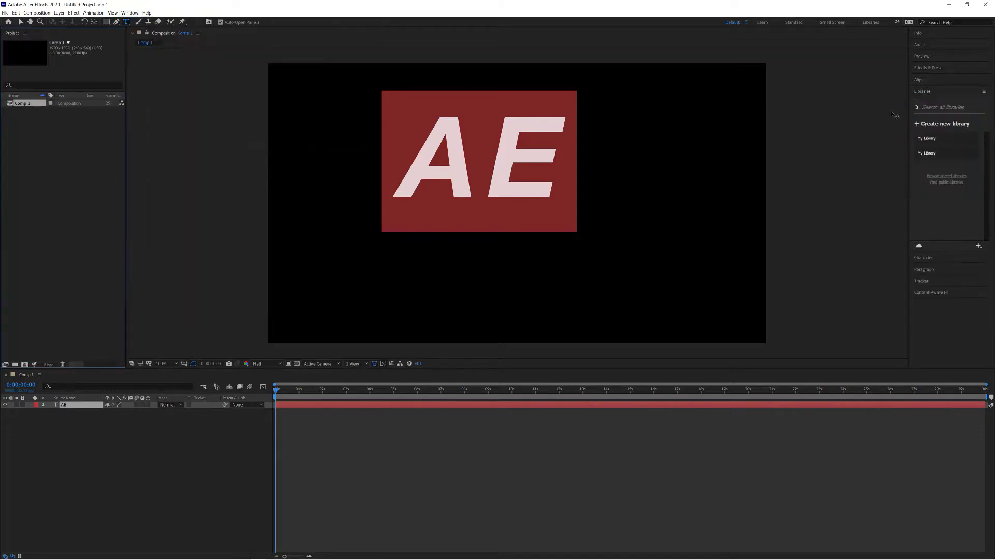
click(946, 259)
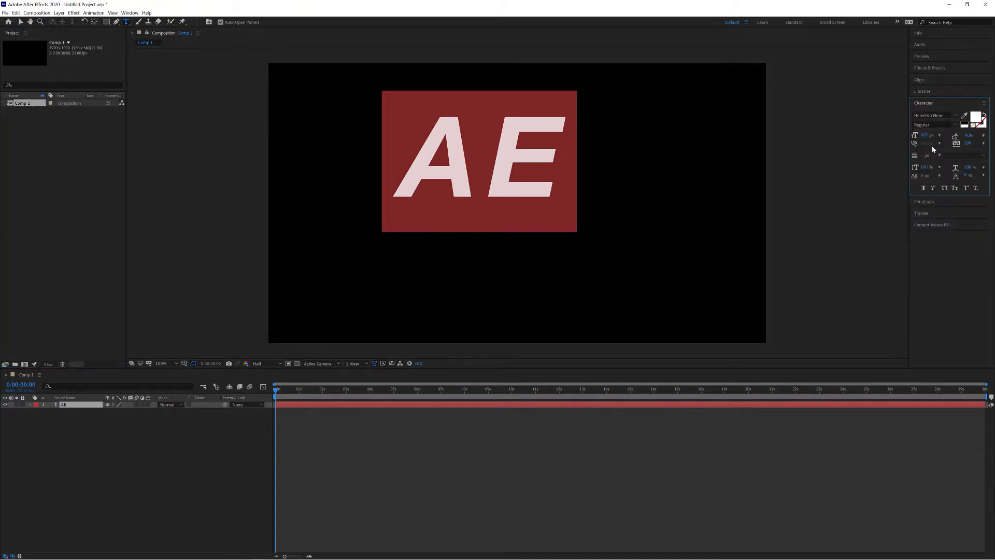
Enlarge AE to about 498 px and centre it in the upper half of the frame.
key(ctrl+alt+shift+period)
key(ctrl+alt+shift+period)
key(ctrl+alt+shift+period)
key(ctrl+alt+shift+period)
key(ctrl+alt+shift+period)
key(ctrl+alt+shift+period)
key(ctrl+alt+shift+period)
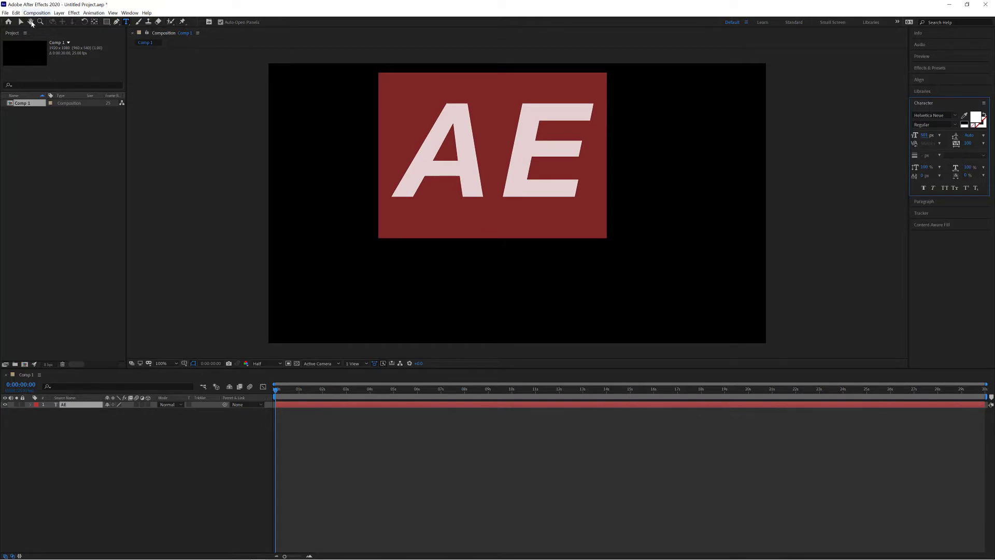
click(21, 22)
drag(475, 140, 483, 154)
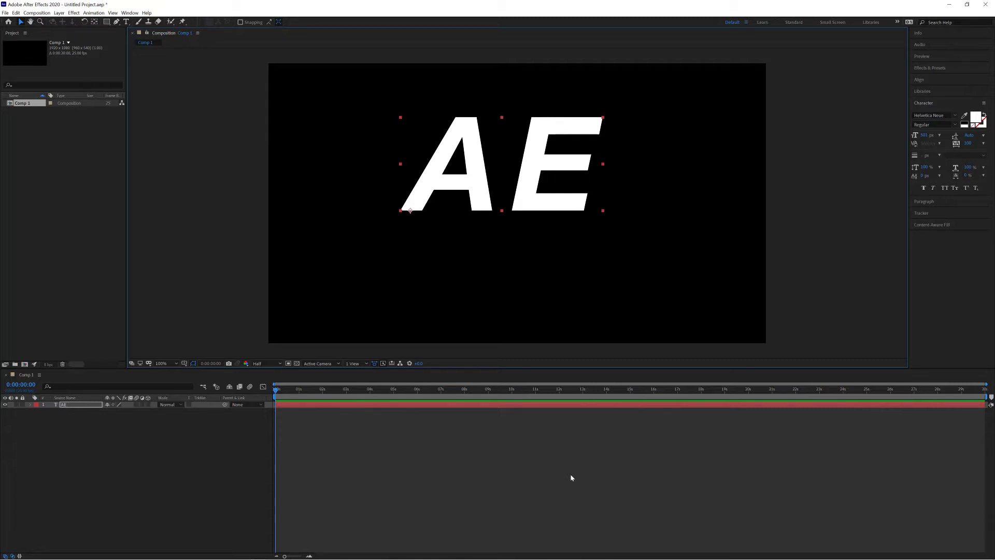
Create a new Dark Gray Solid 1 layer with the default solid settings.
click(59, 12)
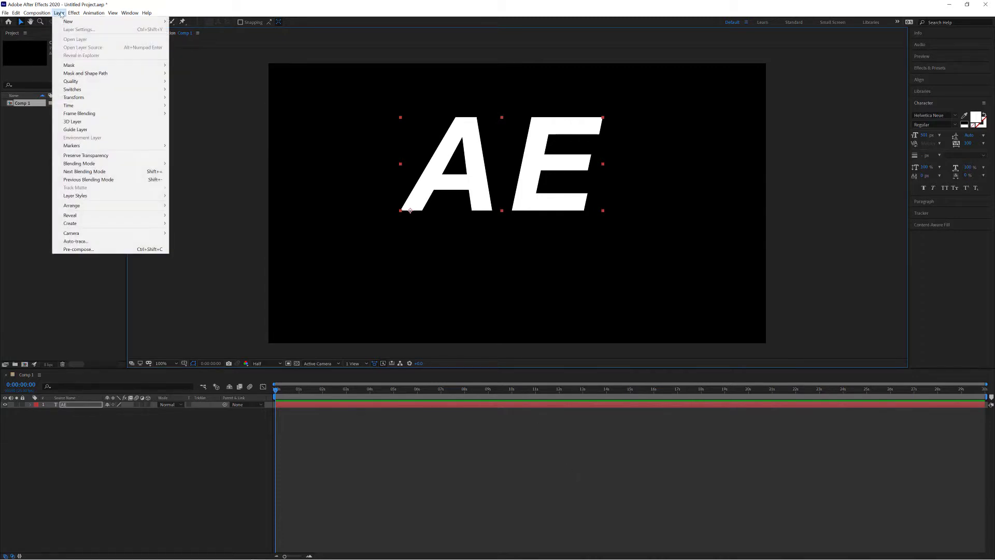
mouse_move(129, 21)
click(199, 29)
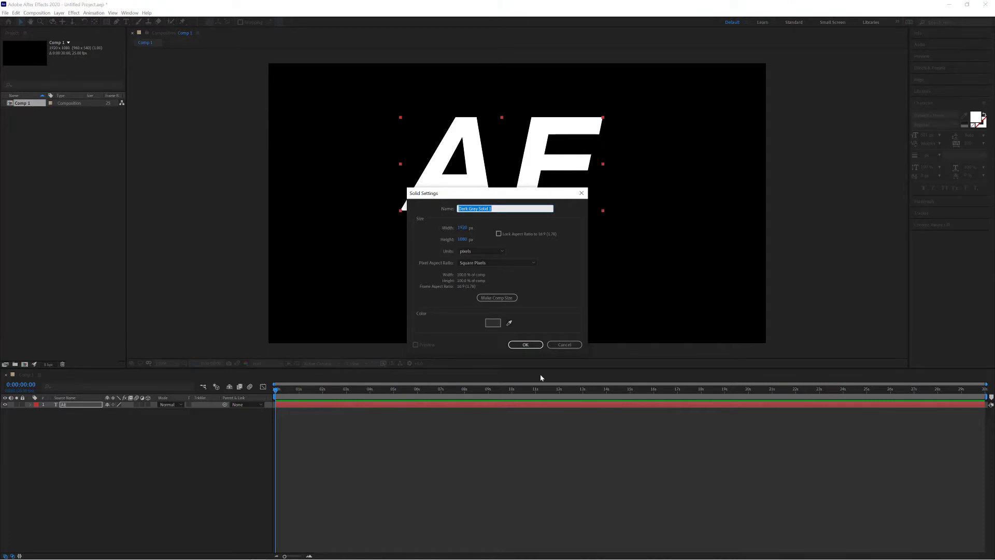
click(533, 344)
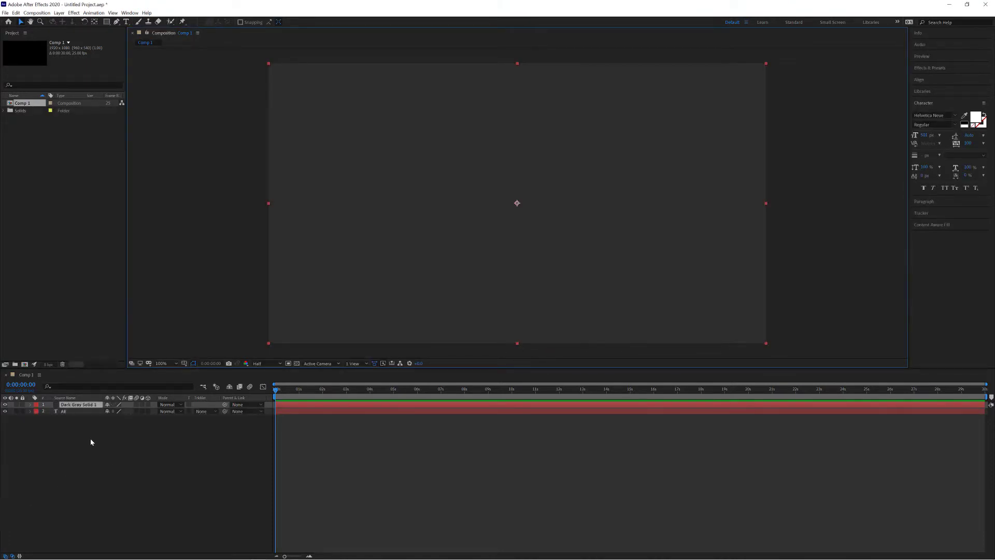
Apply the Video Copilot Saber effect to Dark Gray Solid 1.
click(73, 13)
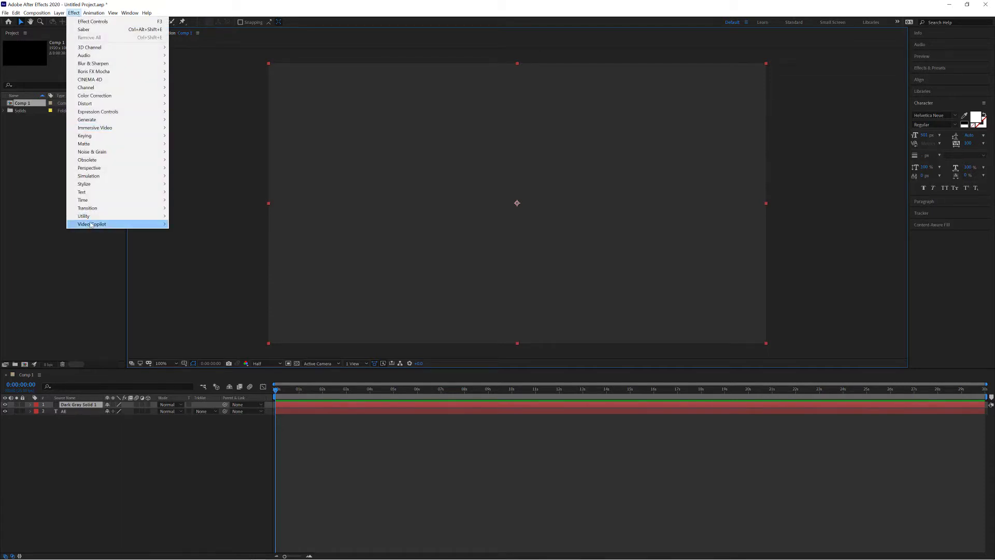
mouse_move(92, 224)
click(184, 224)
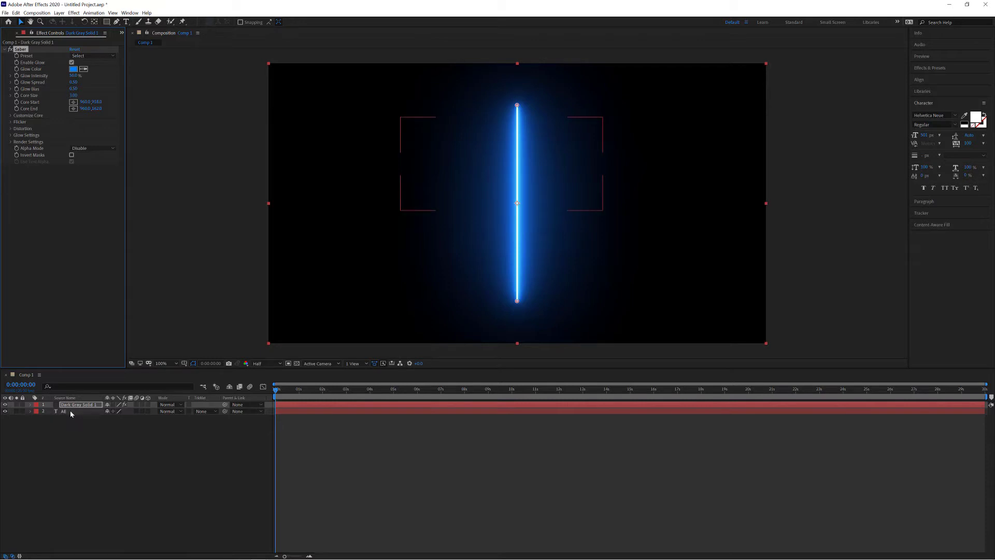
Place the saber solid below AE and set Saber's Core Type to Text Layer using '1. AE'.
drag(72, 406, 72, 417)
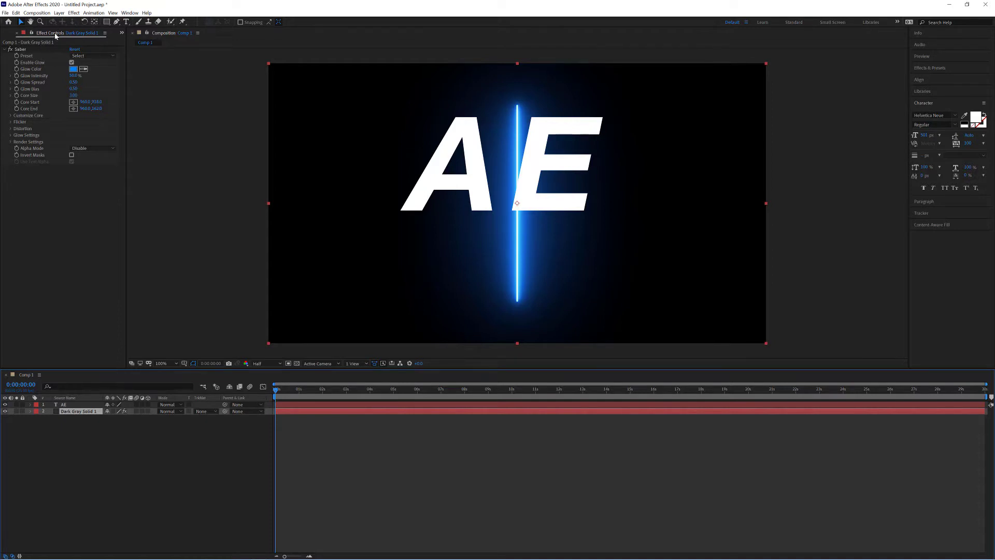
click(11, 116)
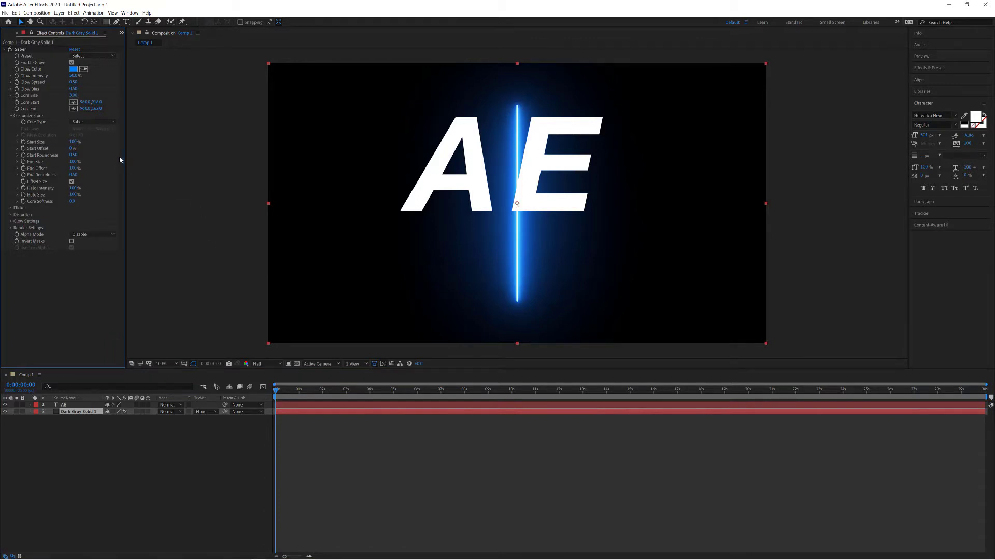
click(94, 122)
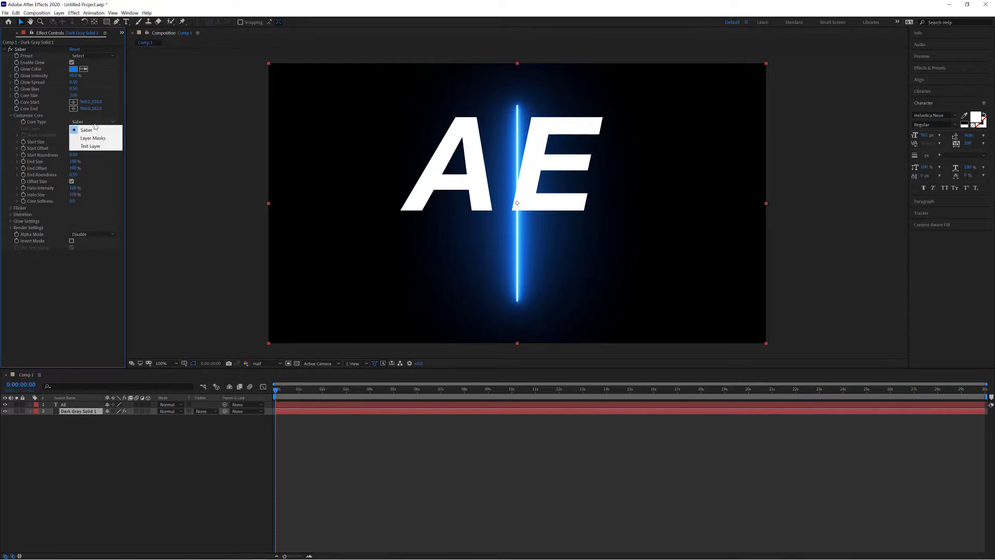
click(91, 146)
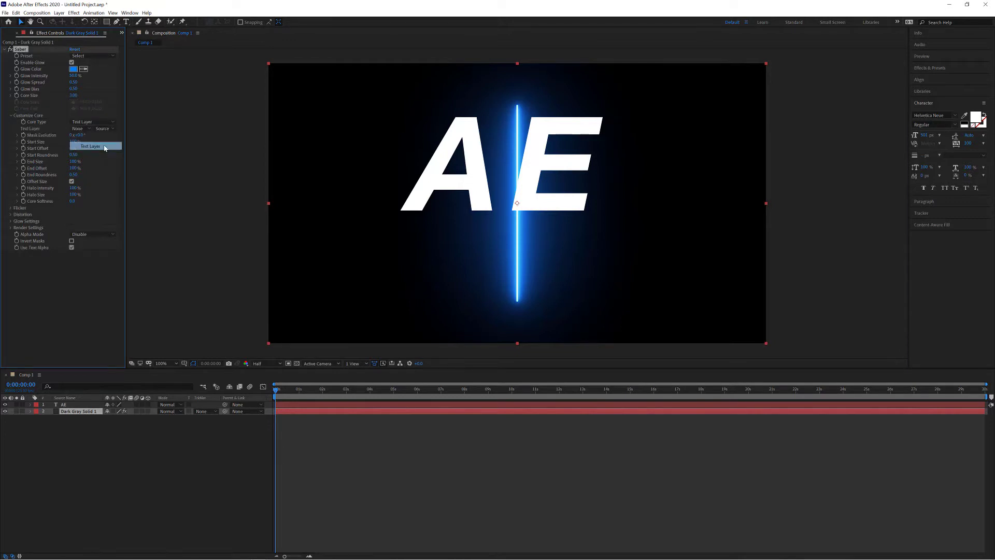
click(80, 128)
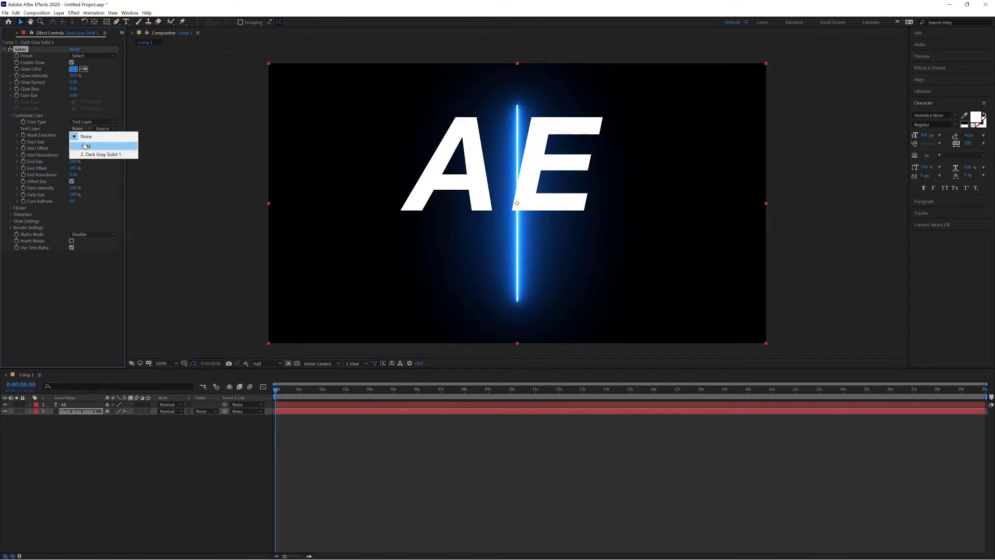
click(85, 147)
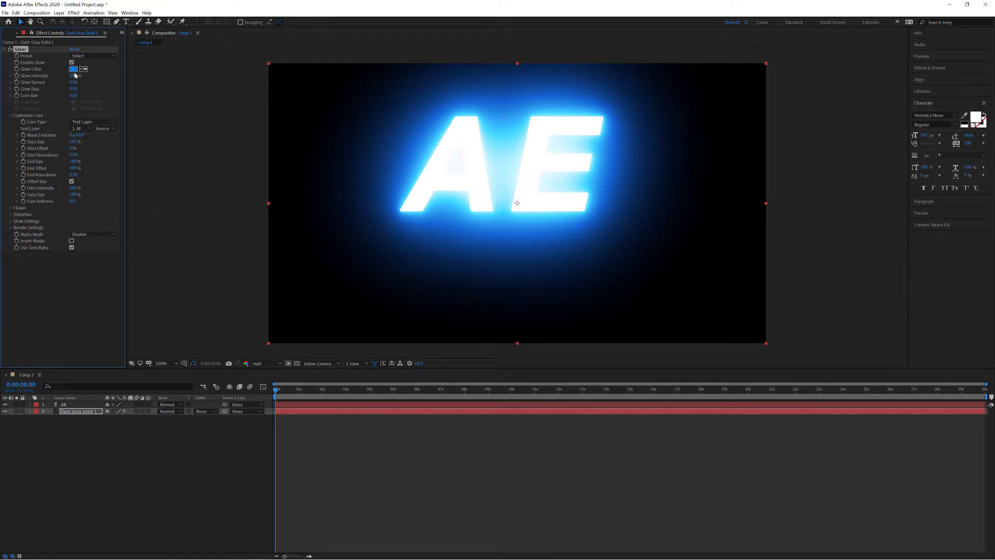
Lower Saber's Glow Intensity, set Core Size to 5.00, and toggle AE's visibility to check the outline.
drag(74, 78, 130, 98)
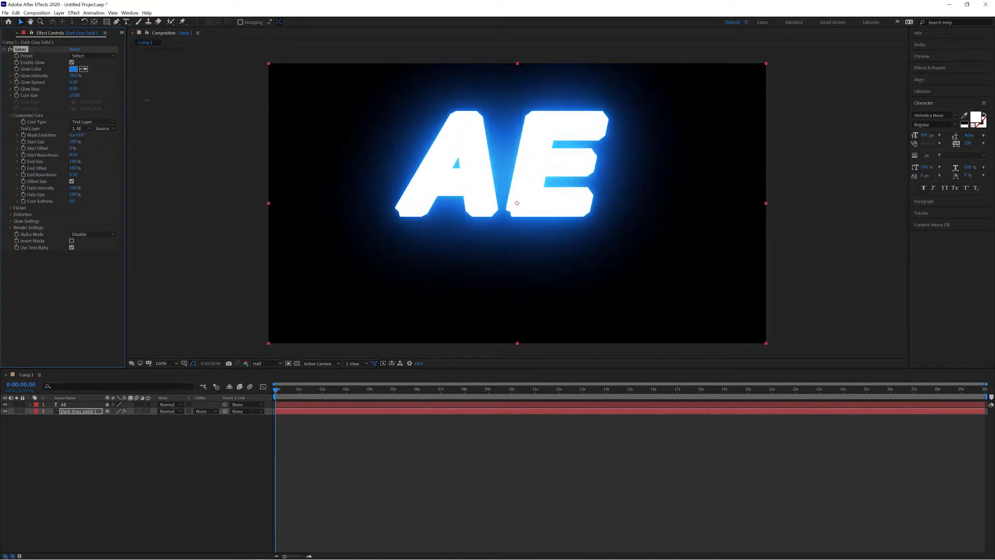
drag(74, 96, 51, 95)
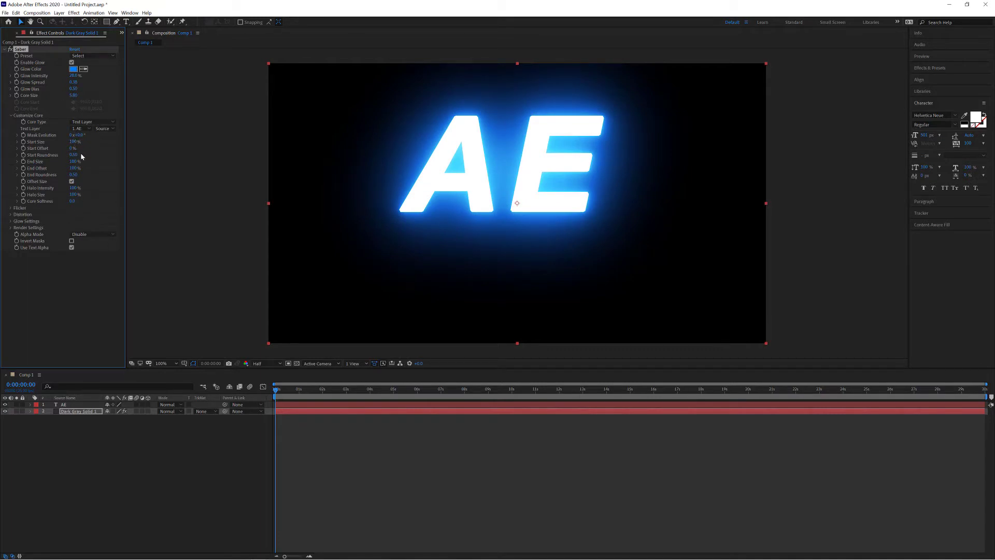
click(5, 405)
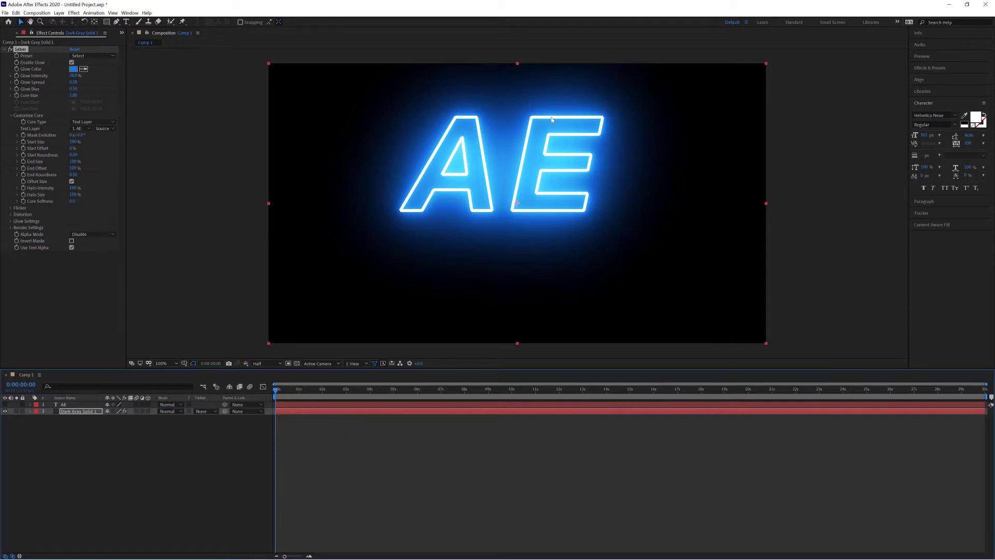
click(6, 405)
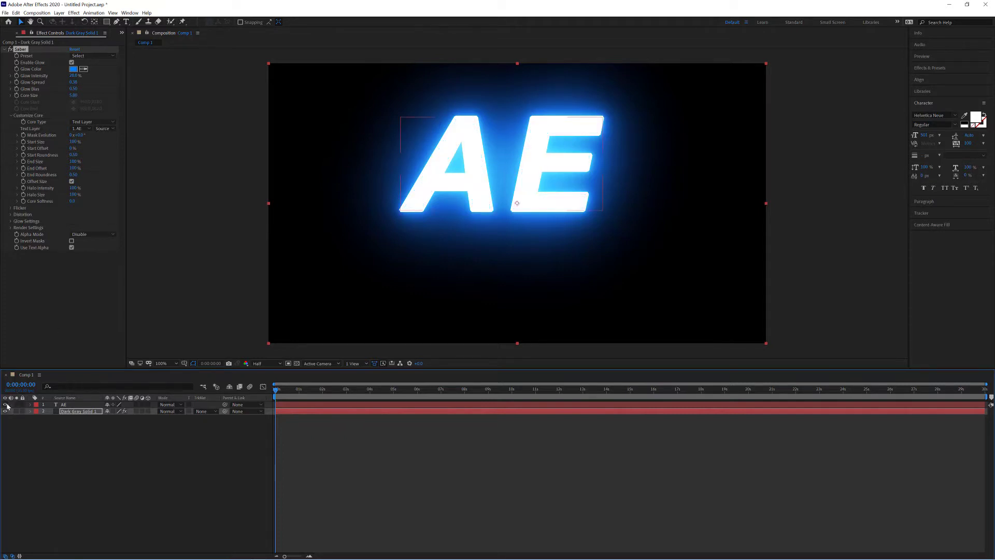
Move the AE text higher, testing that the Saber glow follows when the solid or text moves.
click(73, 405)
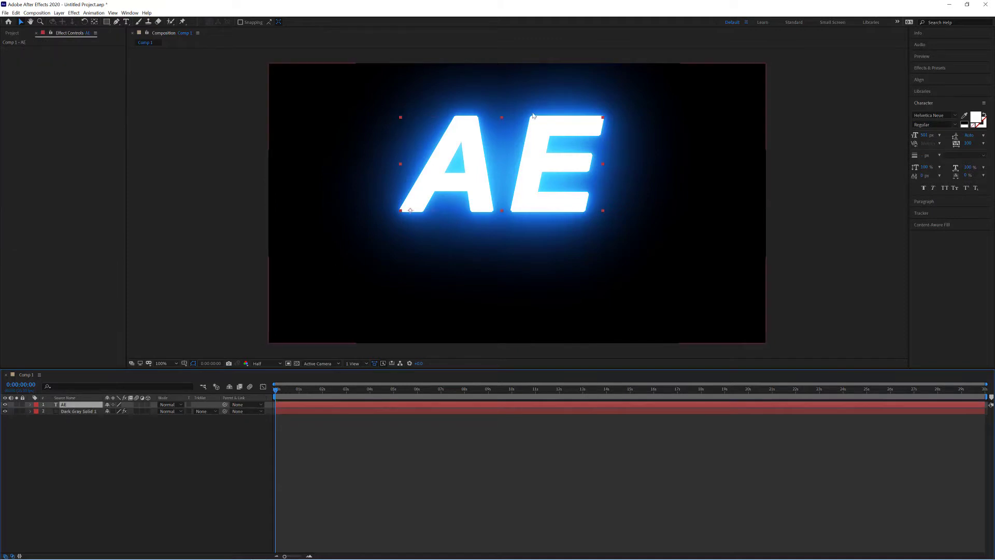
mouse_move(465, 140)
mouse_down()
mouse_move(471, 124)
mouse_move(521, 129)
mouse_move(607, 261)
mouse_move(459, 142)
mouse_move(464, 127)
mouse_up()
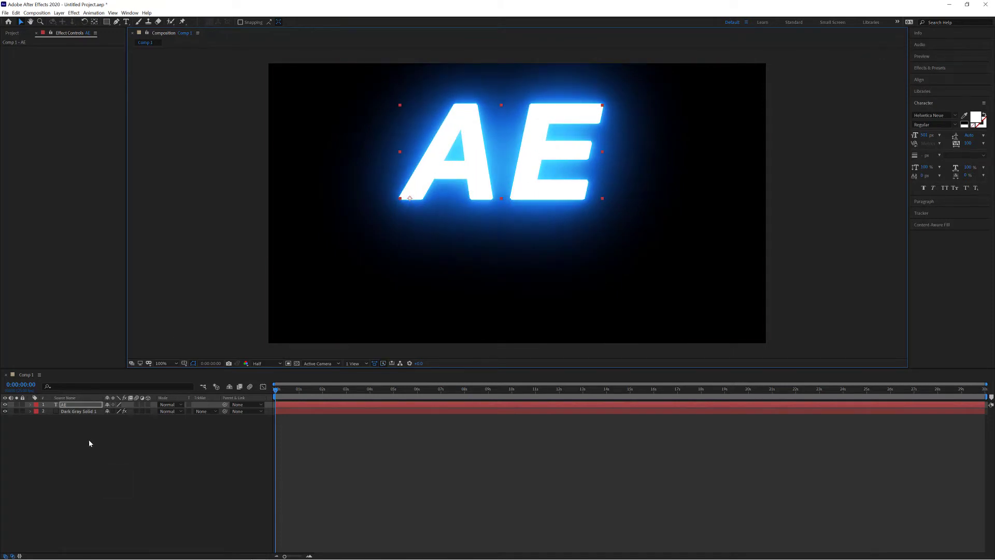
click(92, 411)
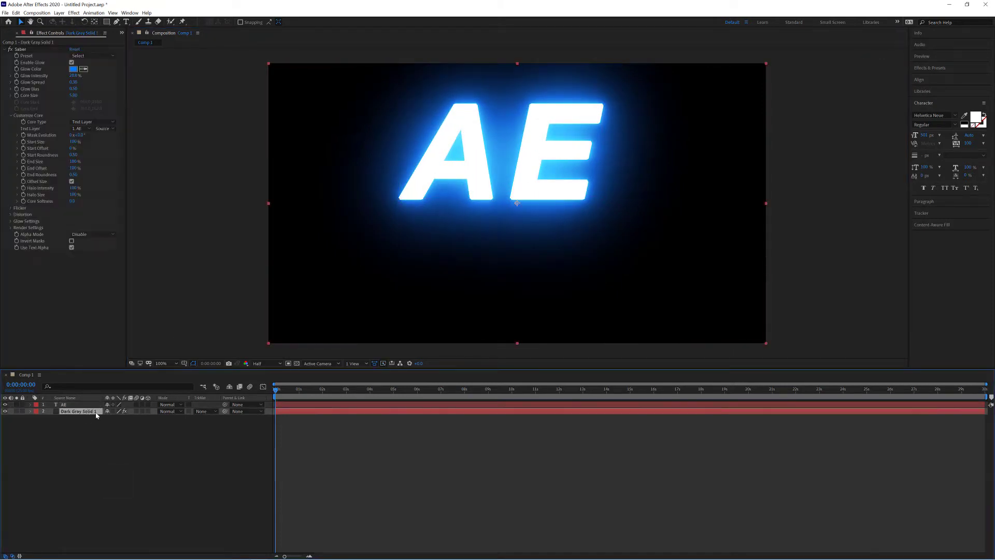
drag(456, 243, 474, 278)
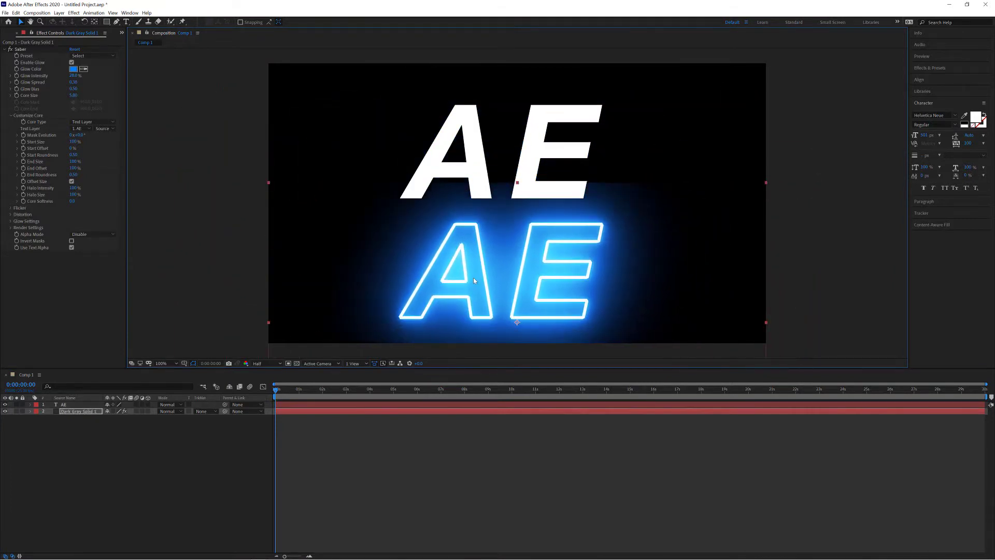
click(64, 404)
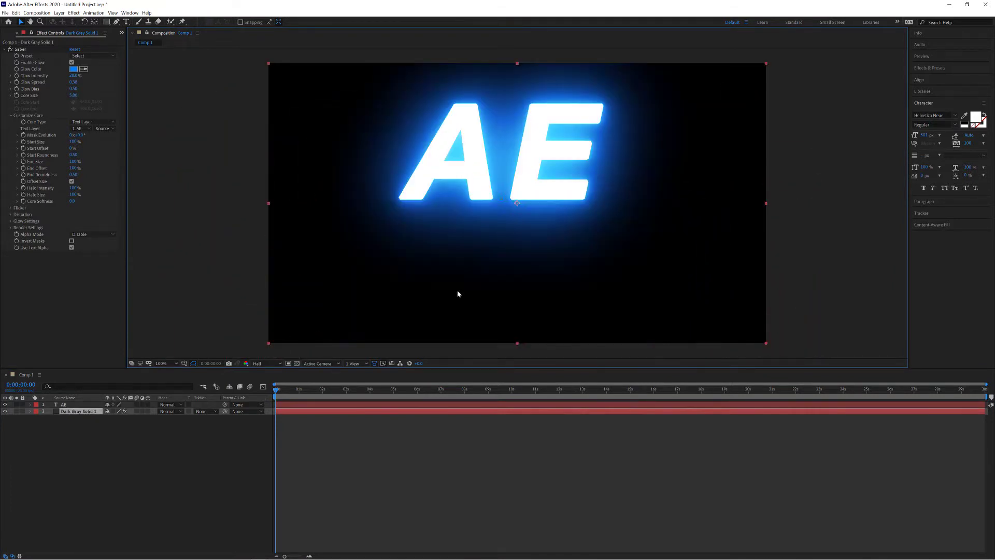
drag(454, 137, 488, 149)
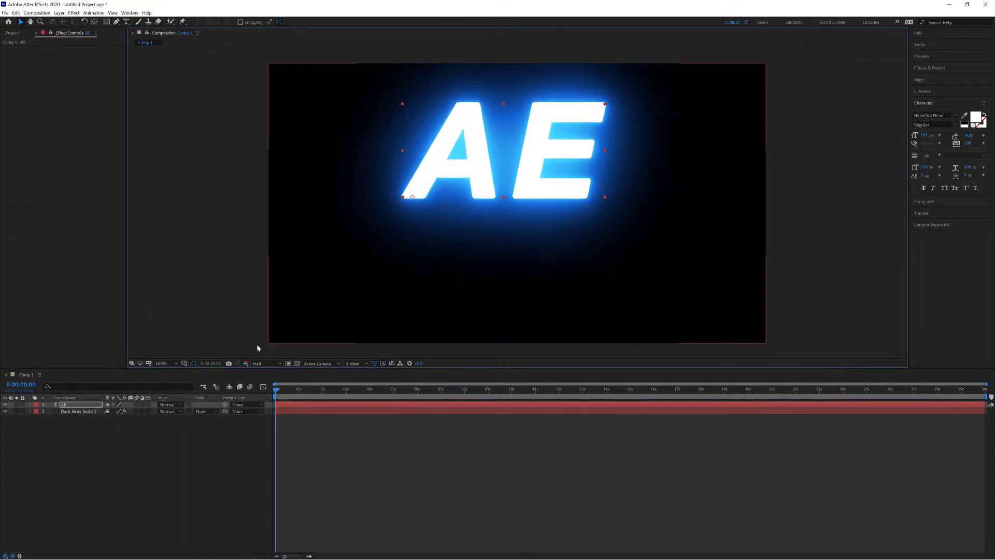
drag(544, 133, 546, 133)
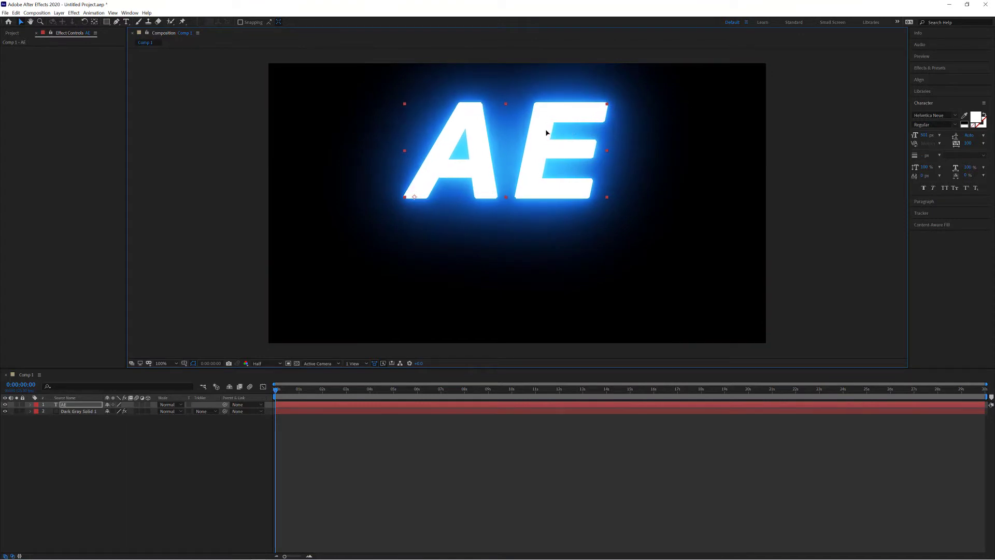
Apply the Neon preset to the Saber solid, try a green glow colour, then undo it.
click(77, 413)
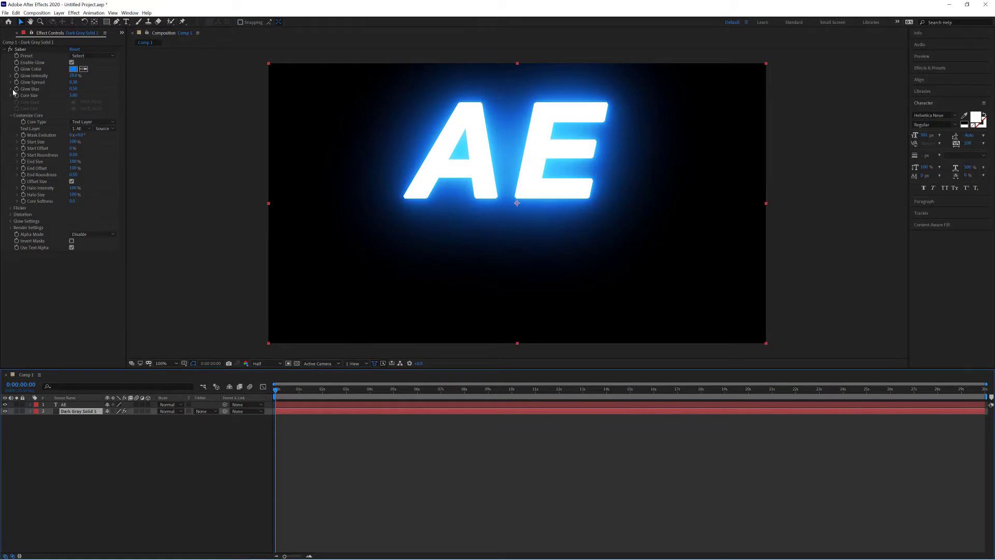
click(112, 55)
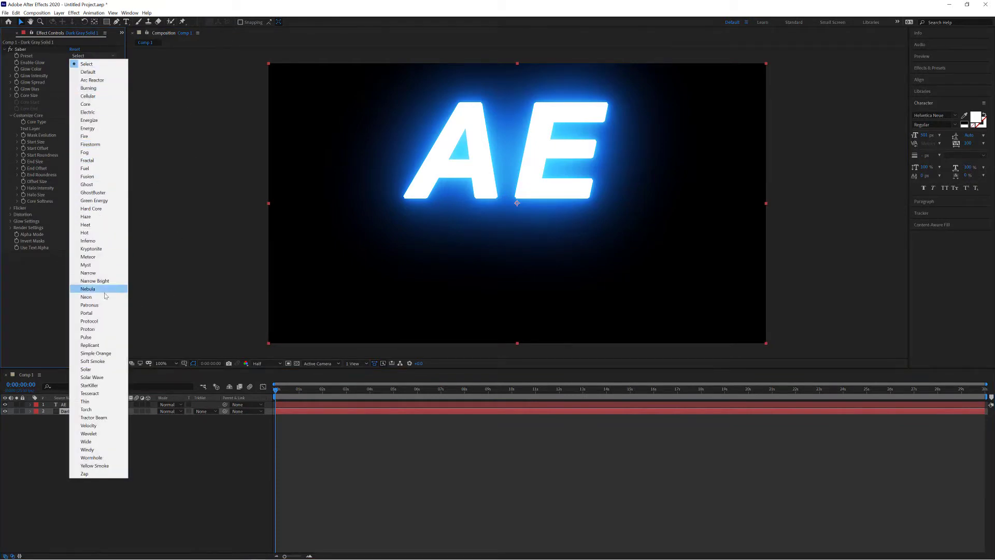
click(104, 298)
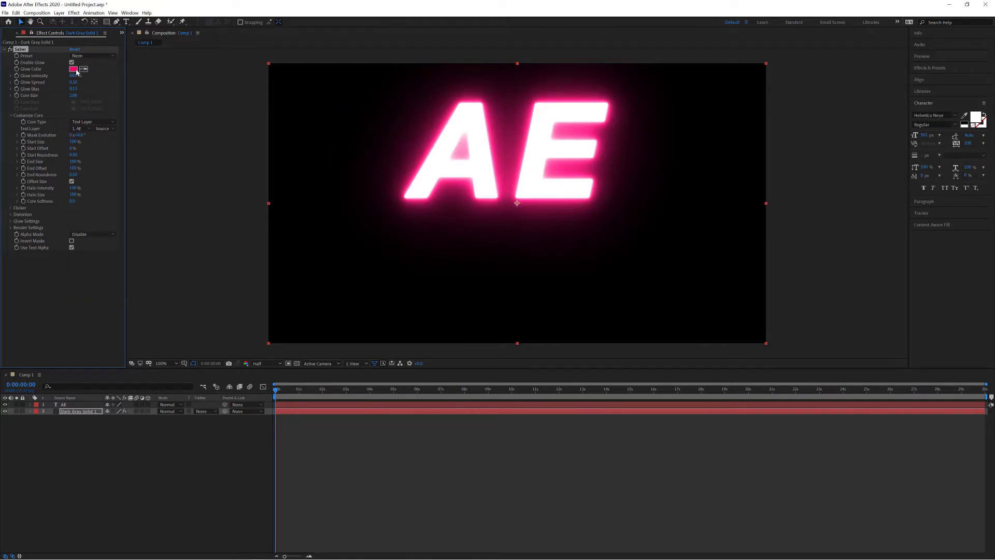
click(74, 69)
click(261, 269)
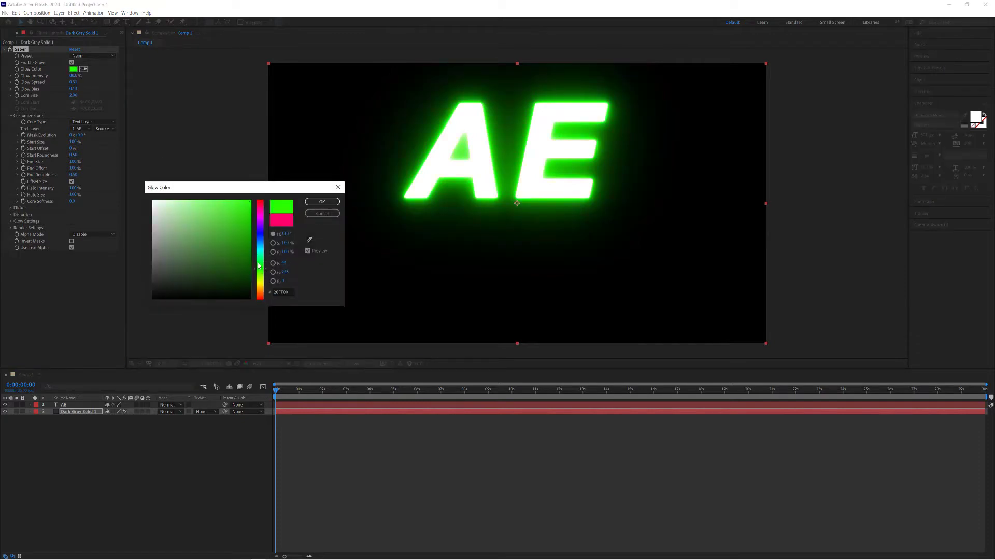
click(322, 201)
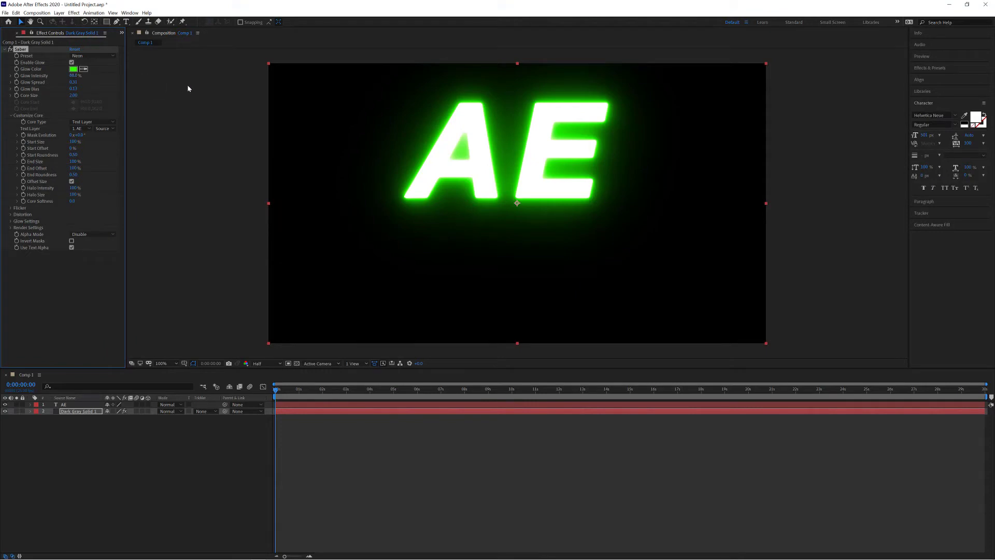
key(ctrl+z)
Preview the Arc Reactor and Torch presets at full resolution with the AE fill hidden.
click(99, 56)
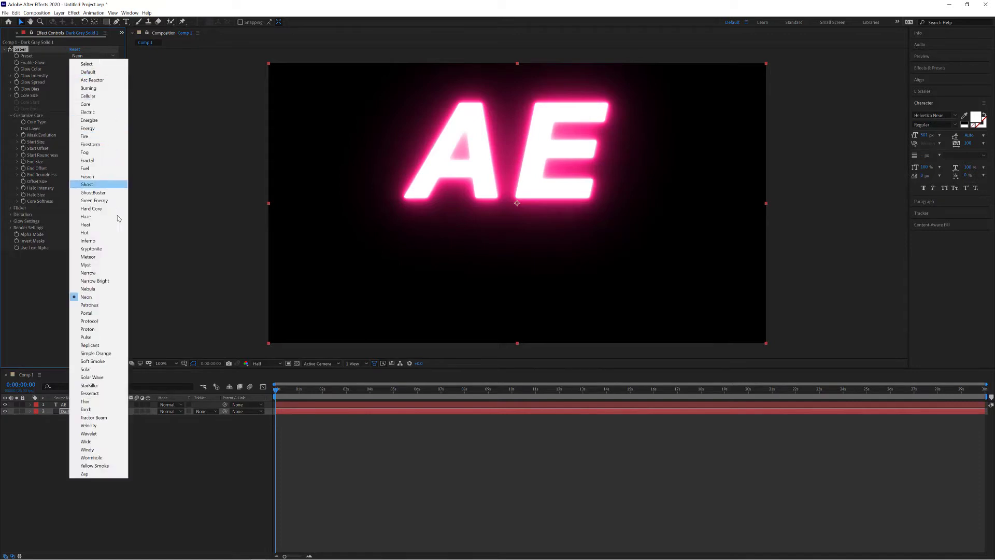
click(95, 80)
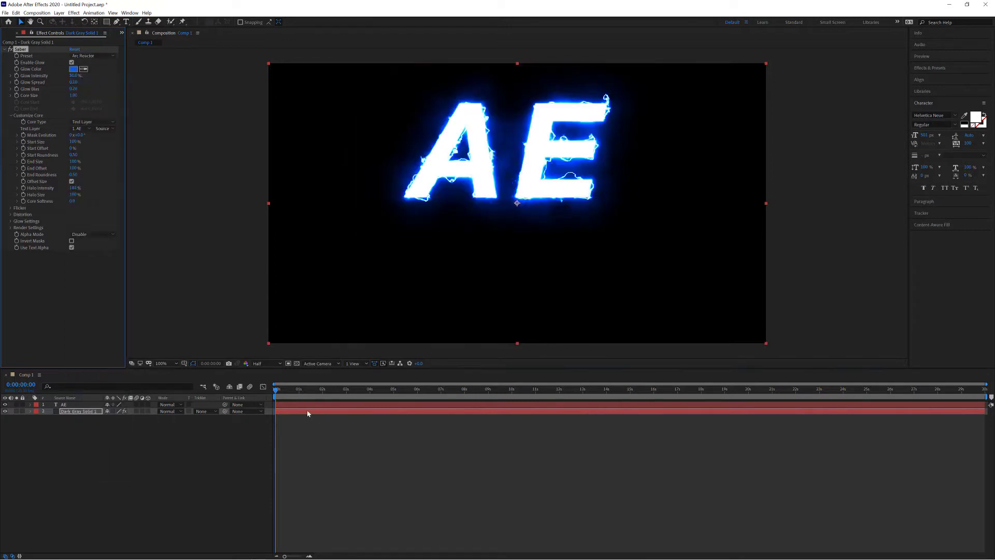
key(ctrl+j)
drag(279, 392, 207, 385)
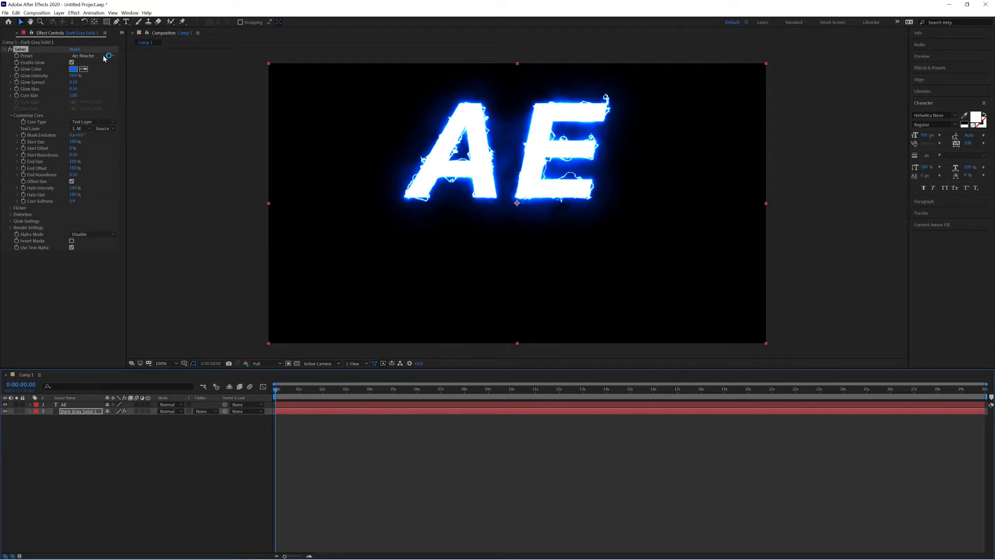
click(103, 56)
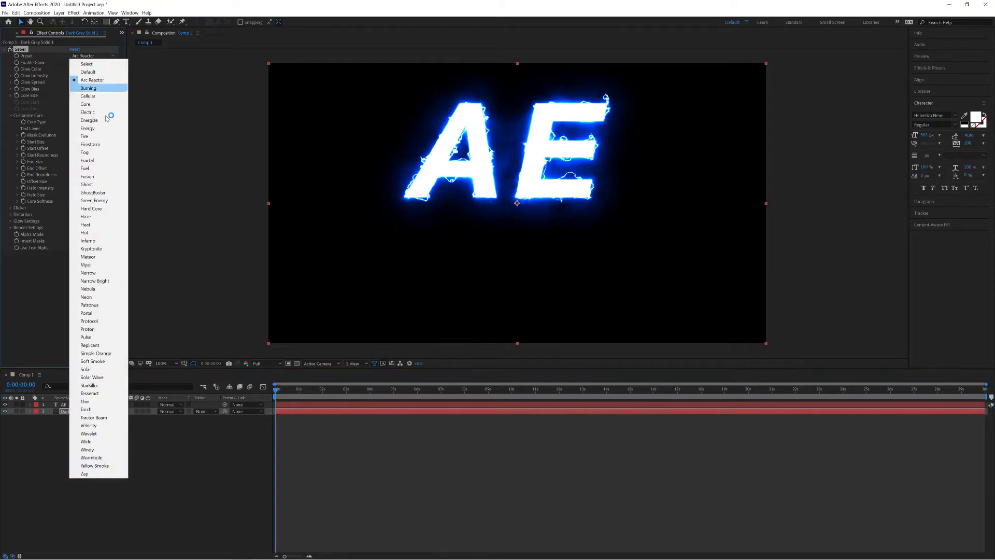
click(97, 412)
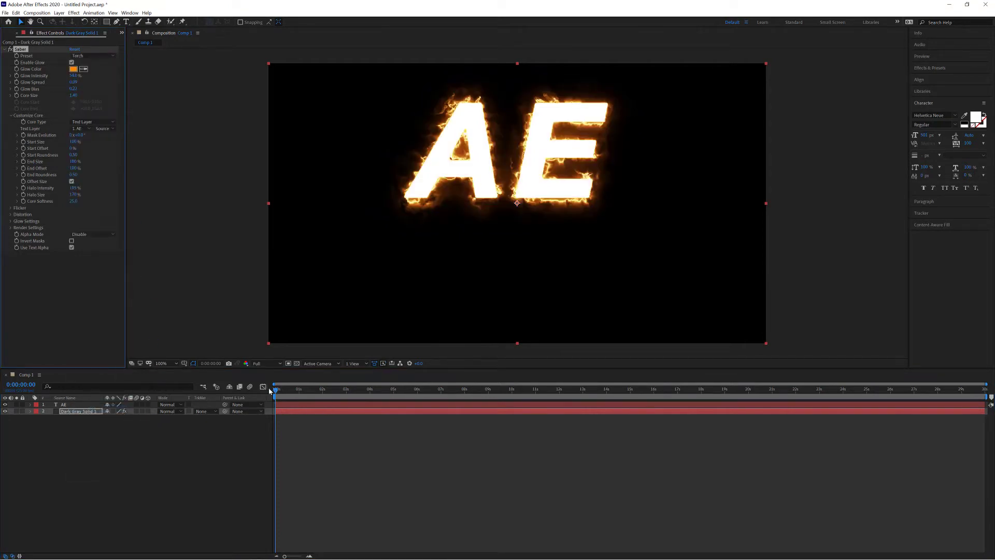
key(space)
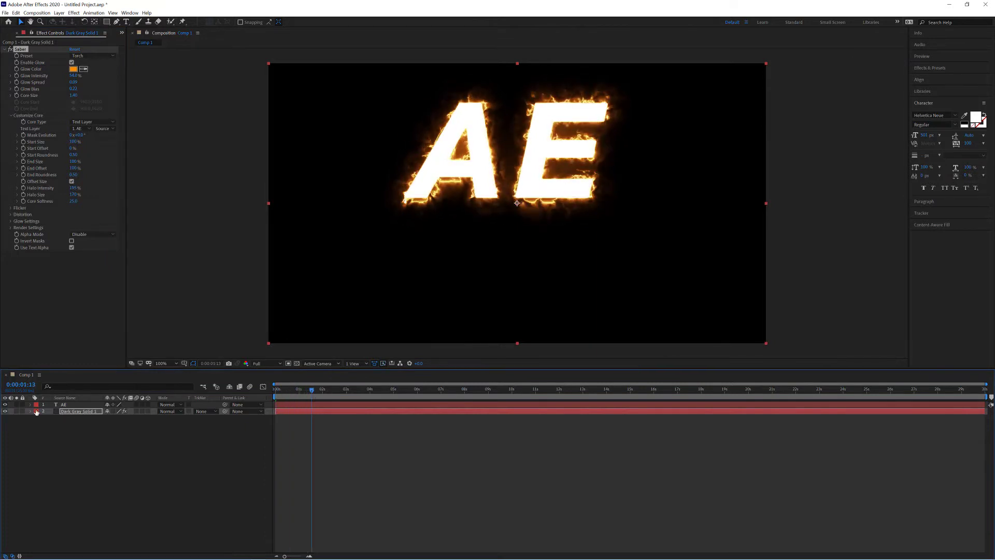
click(4, 404)
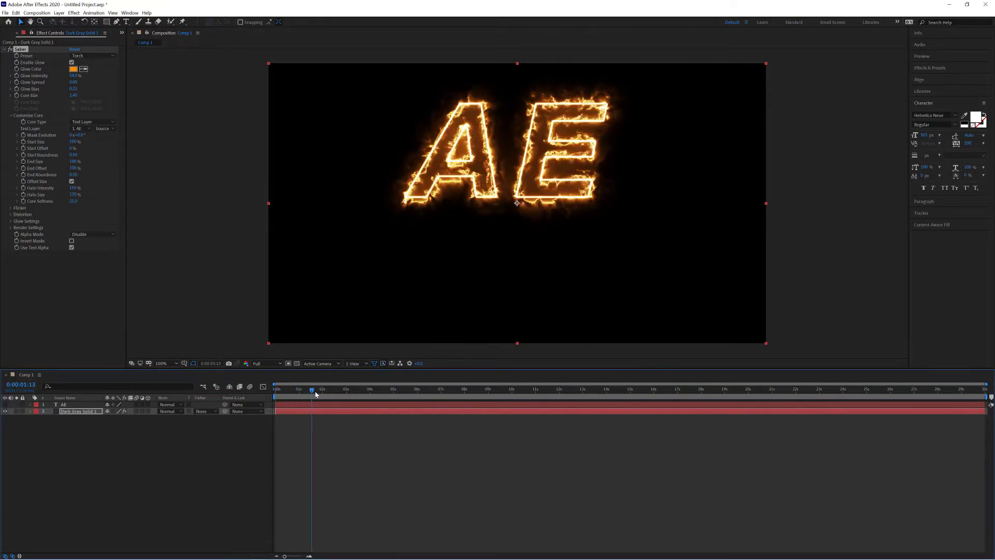
drag(312, 393, 427, 398)
Try the Pulse preset, then settle on Neon from the start with the AE fill visible.
click(92, 56)
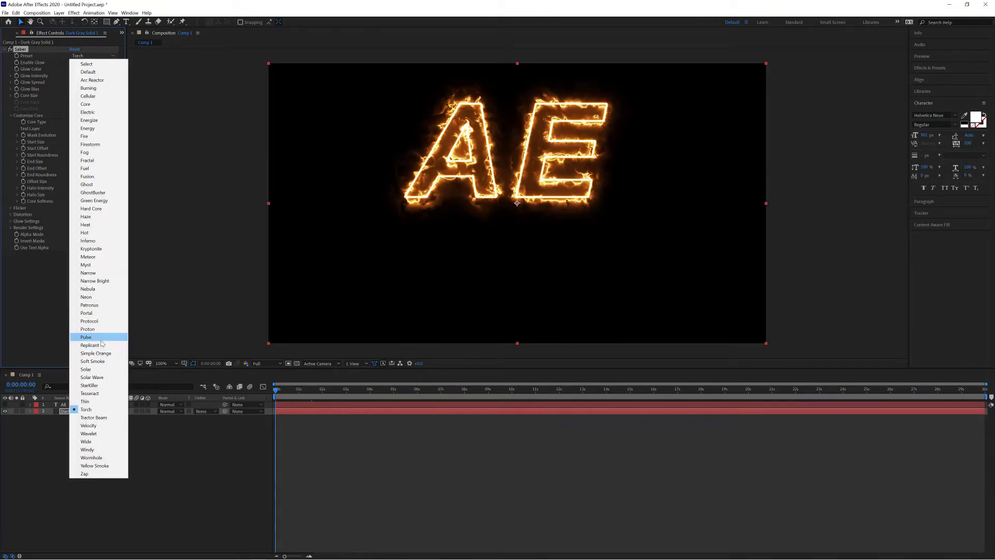
click(101, 339)
drag(311, 391, 433, 390)
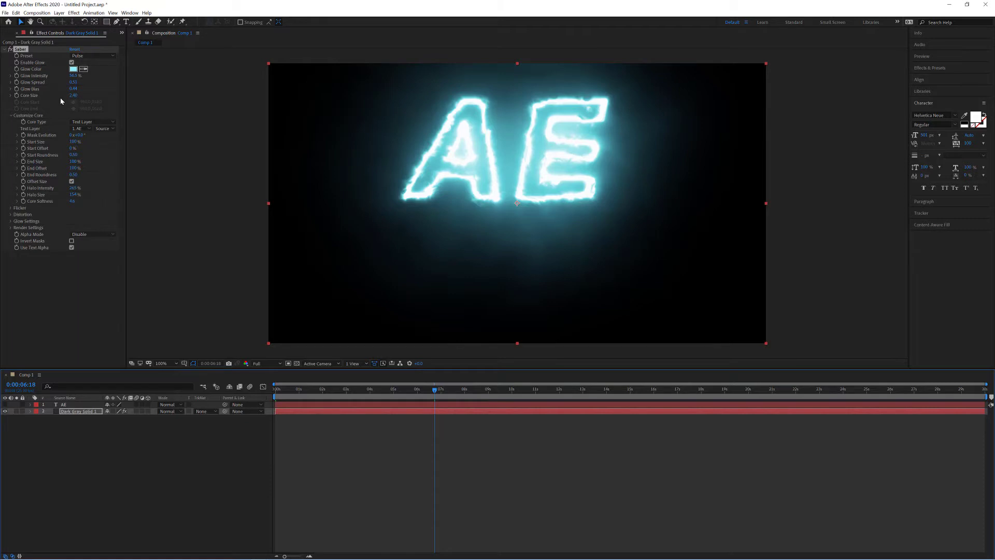
key(Home)
click(92, 56)
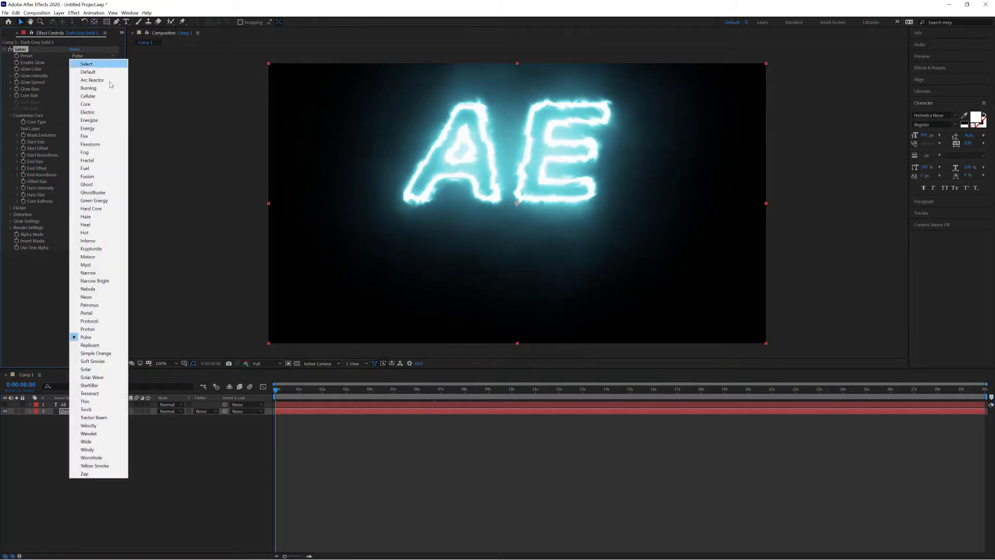
click(86, 297)
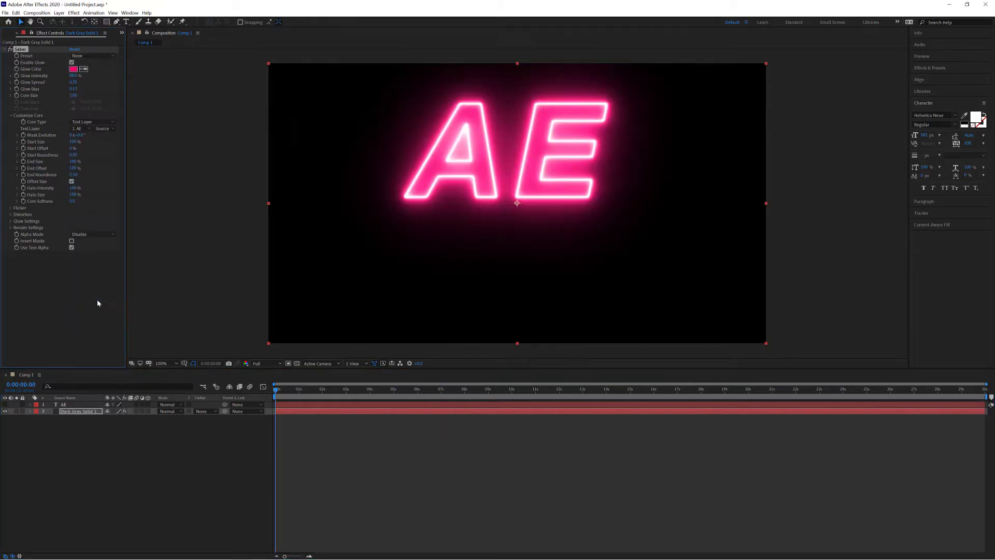
click(5, 404)
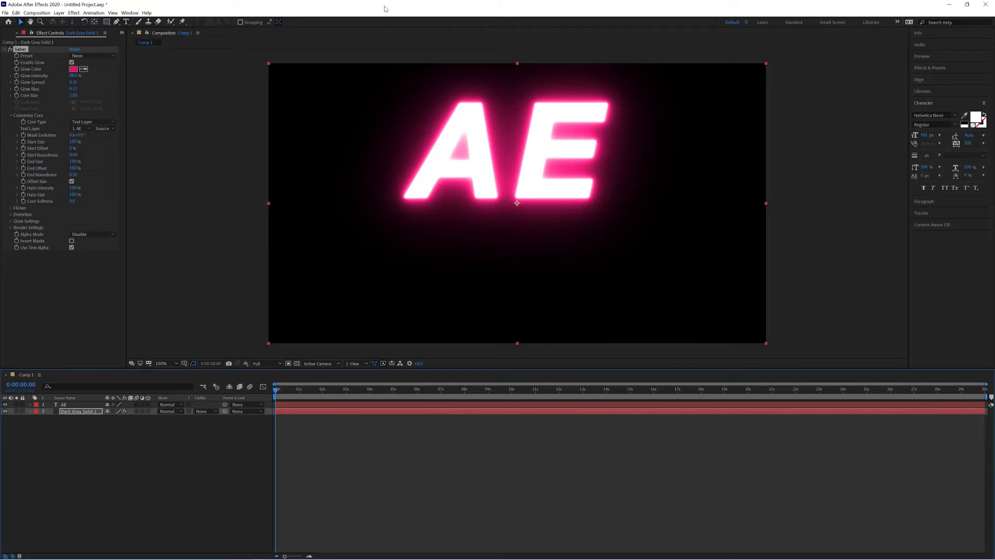
Add a 'SABER' text layer below AE and set its font size to 213 px.
click(125, 23)
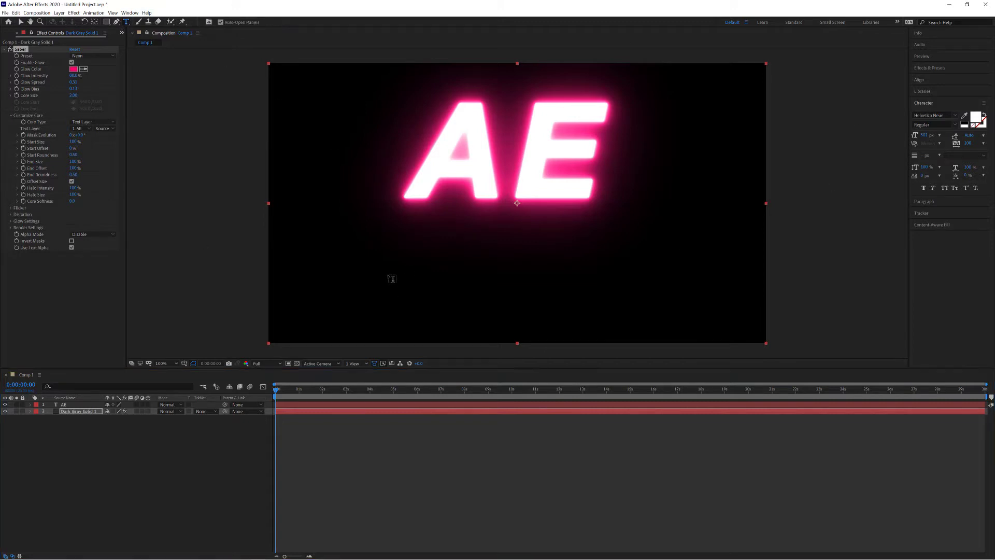
click(392, 273)
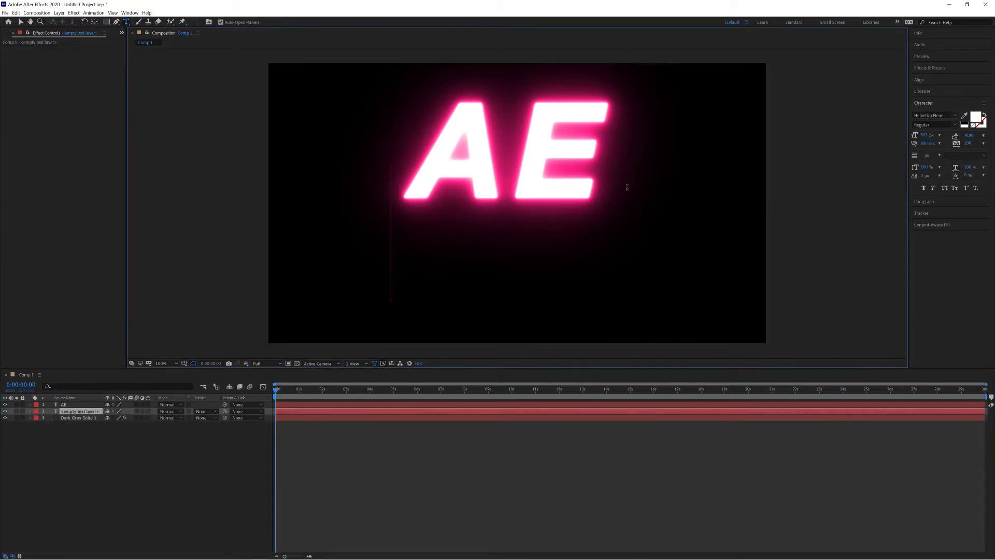
text(SABRE)
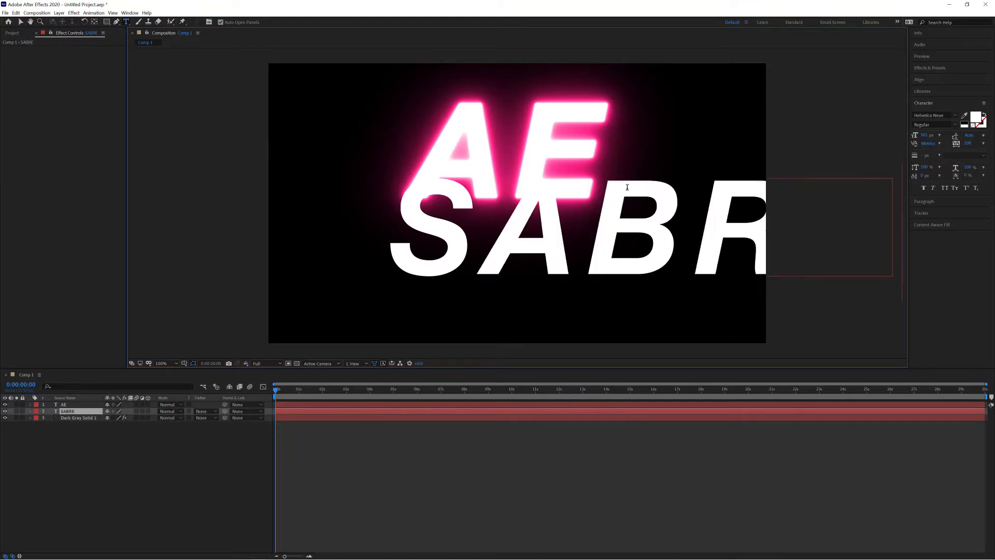
key(BackSpace)
key(BackSpace)
text(BER)
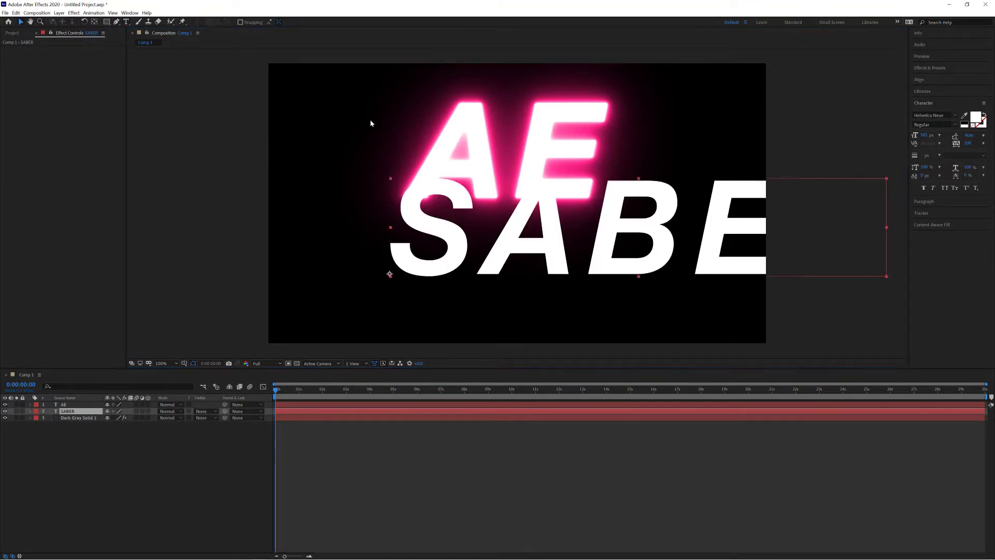
key(ctrl+a)
drag(877, 138, 865, 139)
key(Escape)
key(v)
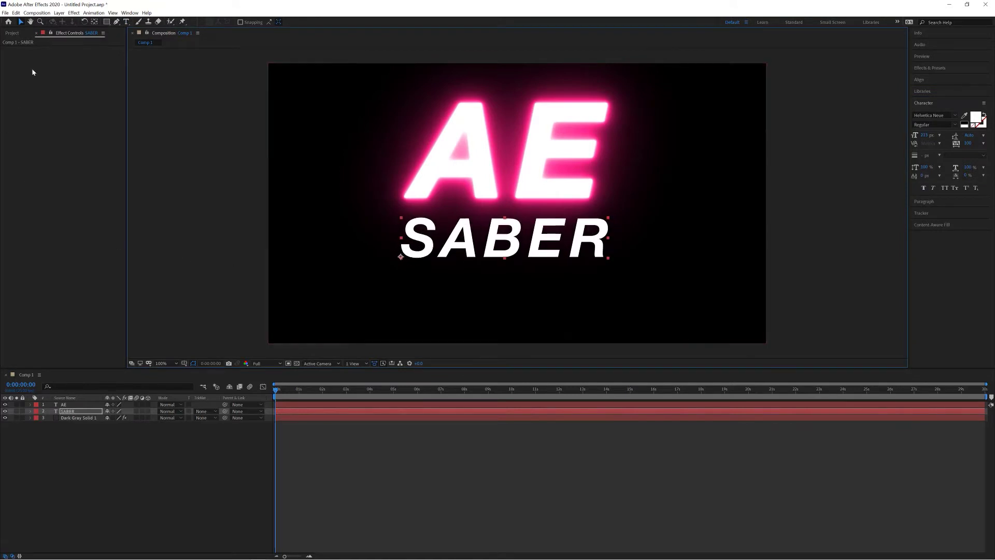
Create Dark Gray Solid 2 and apply the Saber effect to it.
click(58, 12)
mouse_move(104, 19)
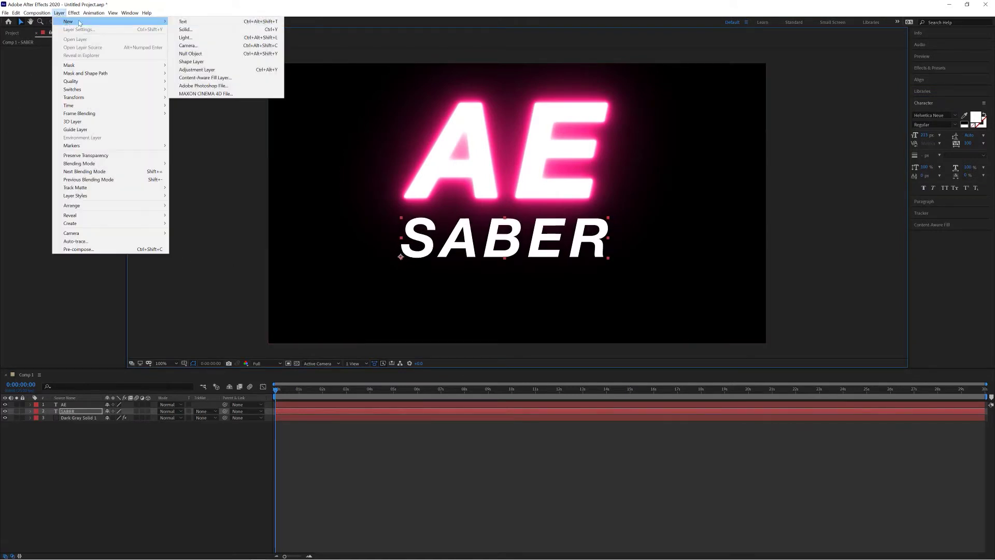
click(182, 30)
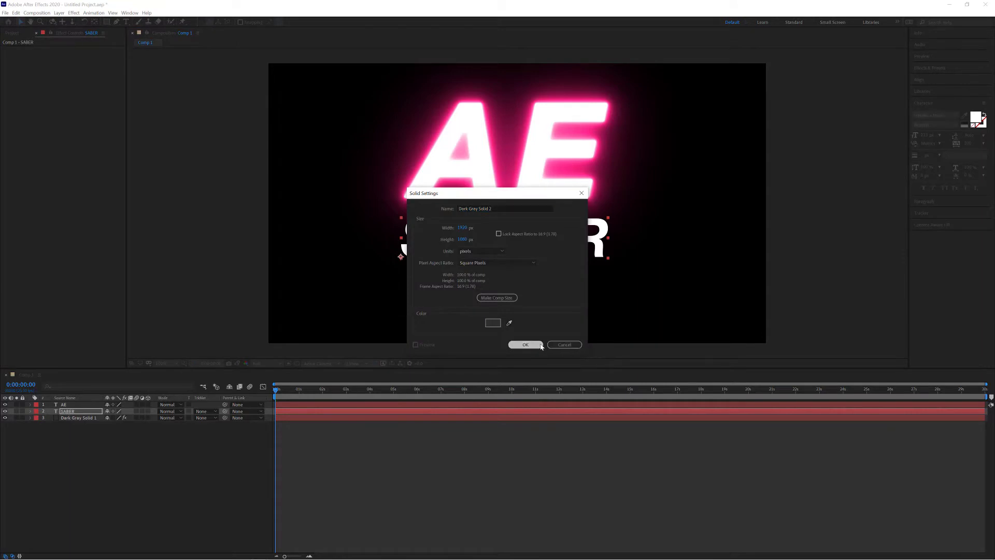
click(525, 345)
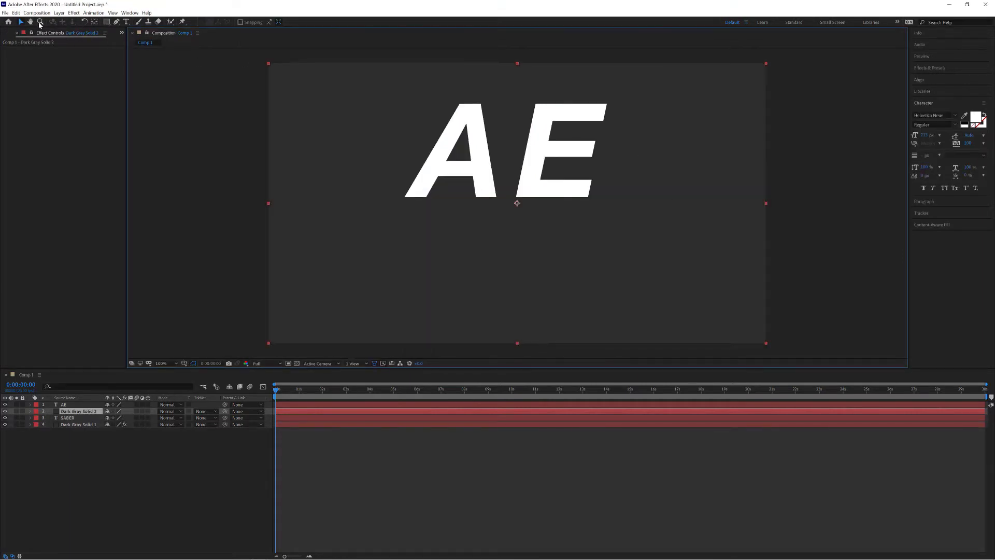
click(74, 13)
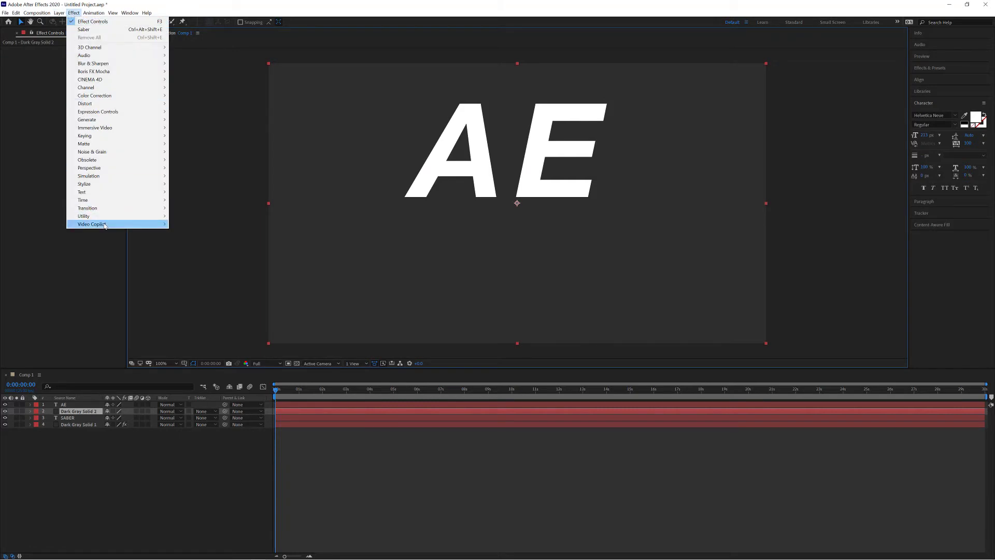
mouse_move(104, 225)
click(182, 225)
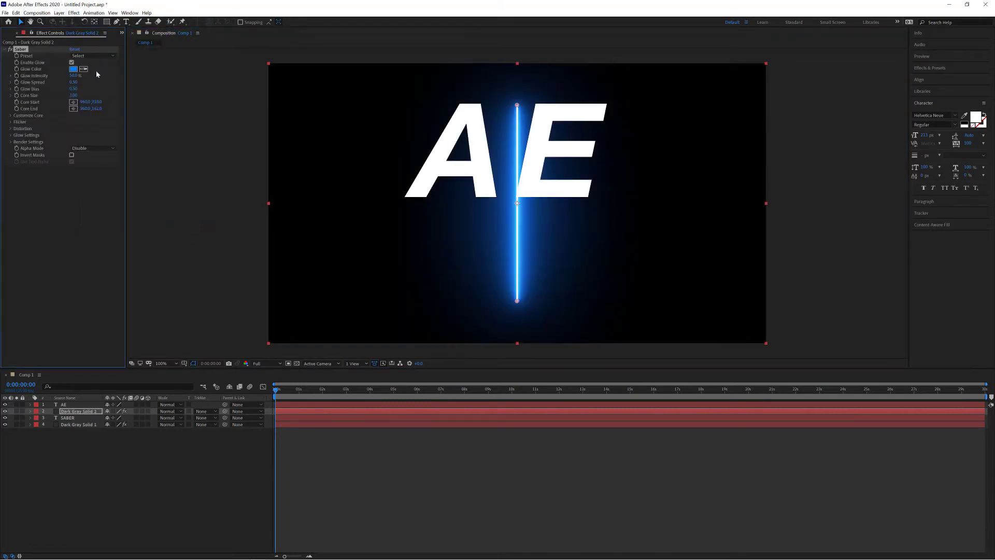
Set the new Saber's Core Type to Text Layer tracing the SABER layer.
click(11, 116)
click(76, 123)
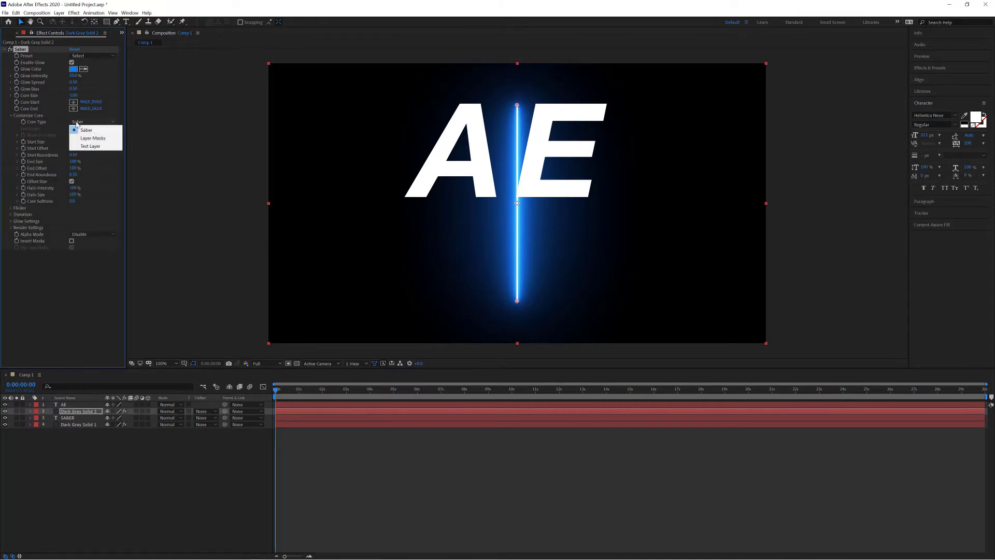
click(91, 147)
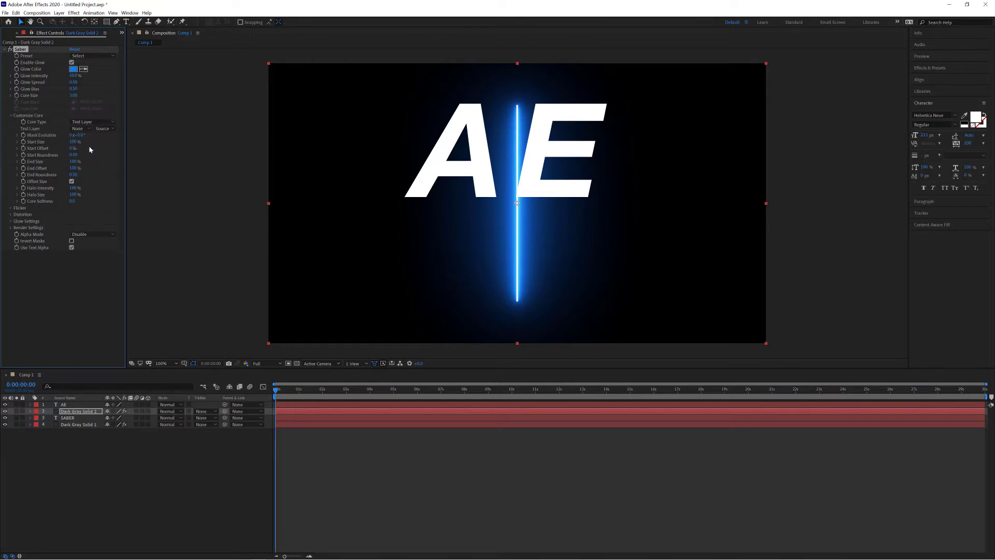
click(80, 129)
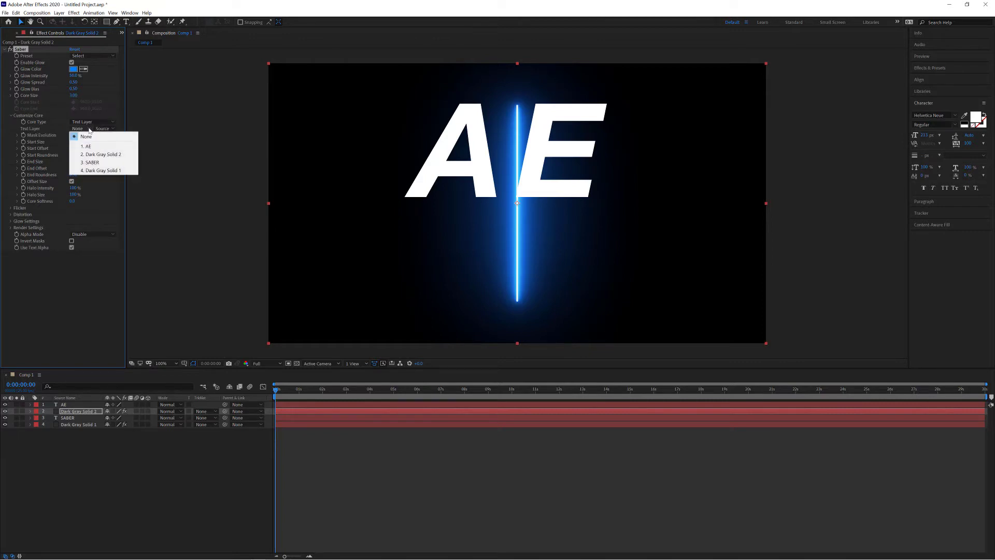
click(91, 162)
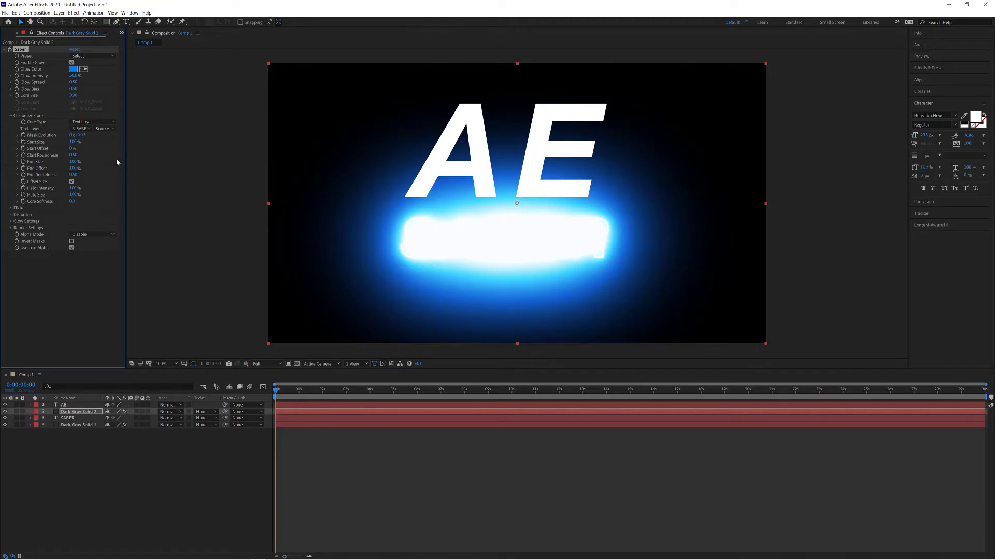
Set Glow Intensity to 0%, apply the Neon preset, and lower Glow Bias to 0.00.
drag(73, 76, 54, 74)
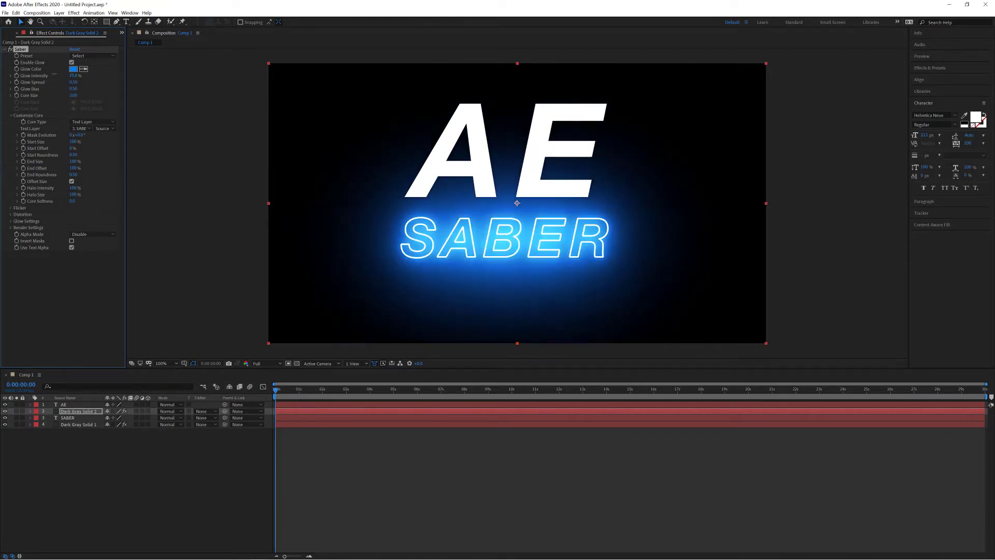
click(92, 56)
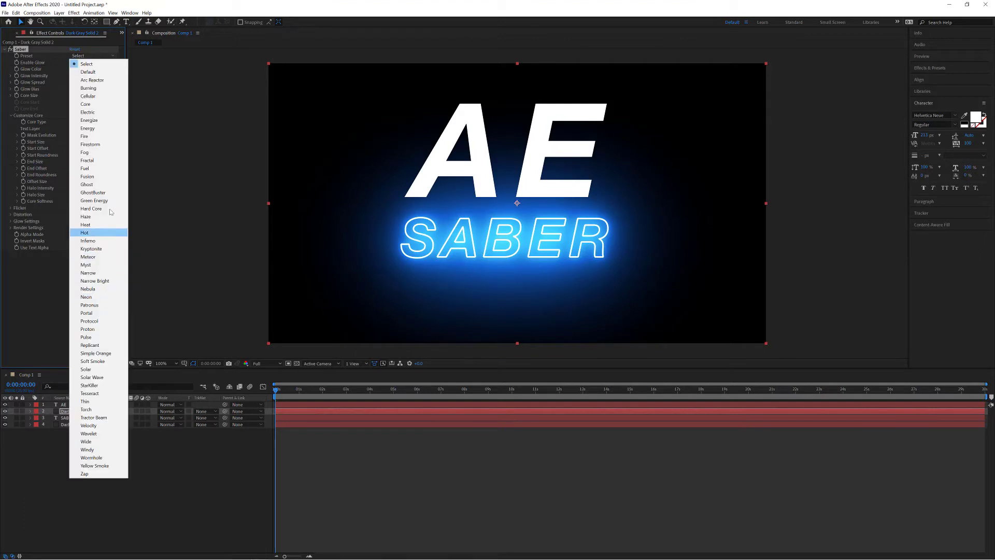
click(102, 301)
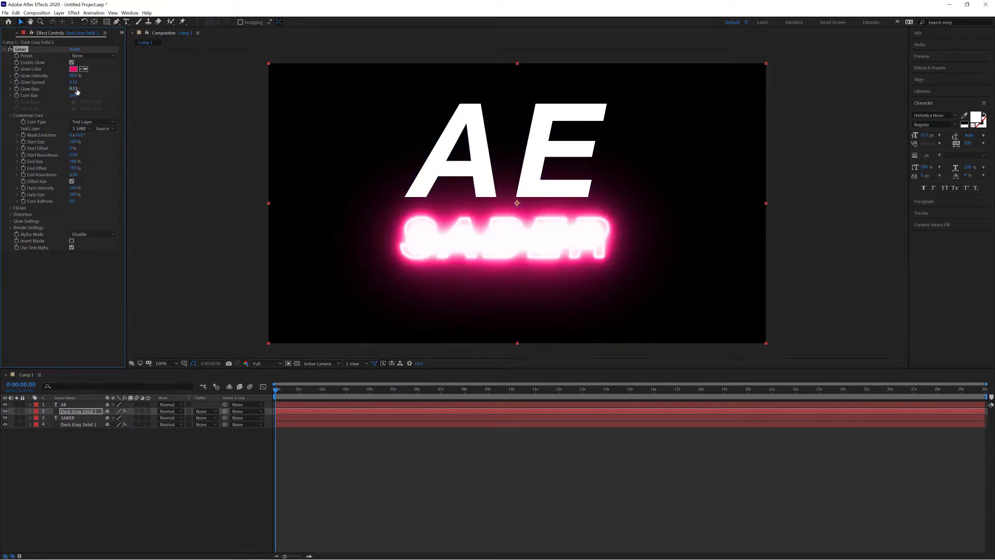
drag(73, 89, 54, 76)
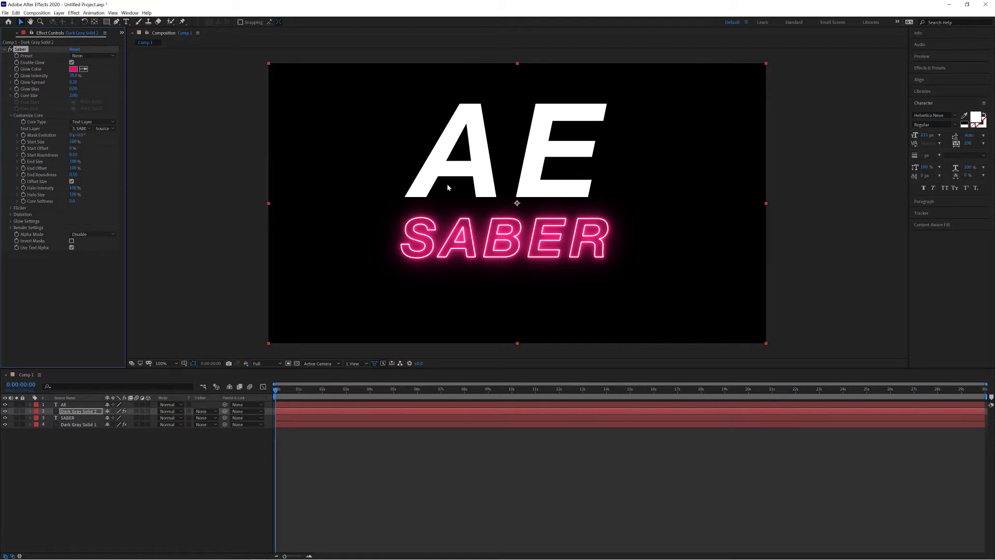
Move Dark Gray Solid 1 above Dark Gray Solid 2 and set it to Screen blending.
click(78, 424)
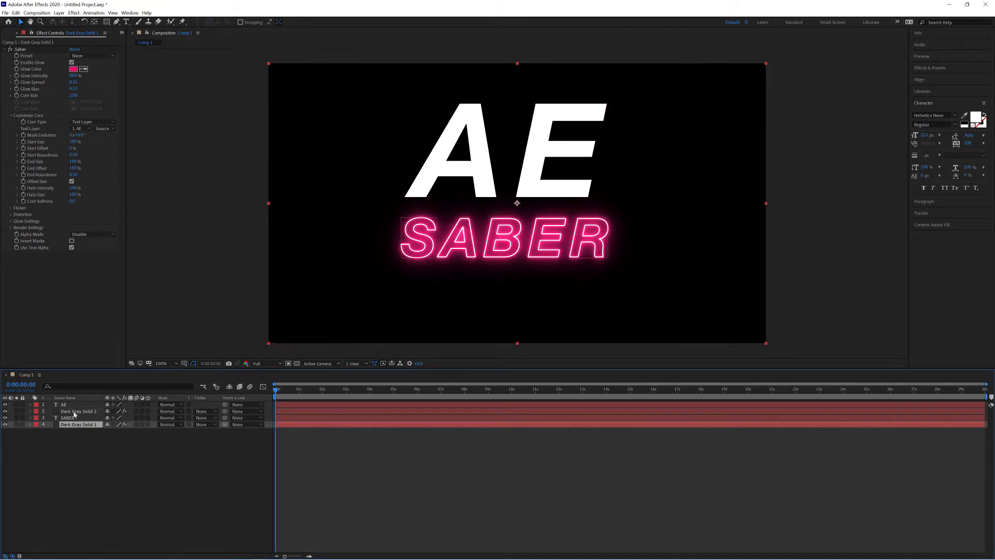
drag(79, 425, 75, 409)
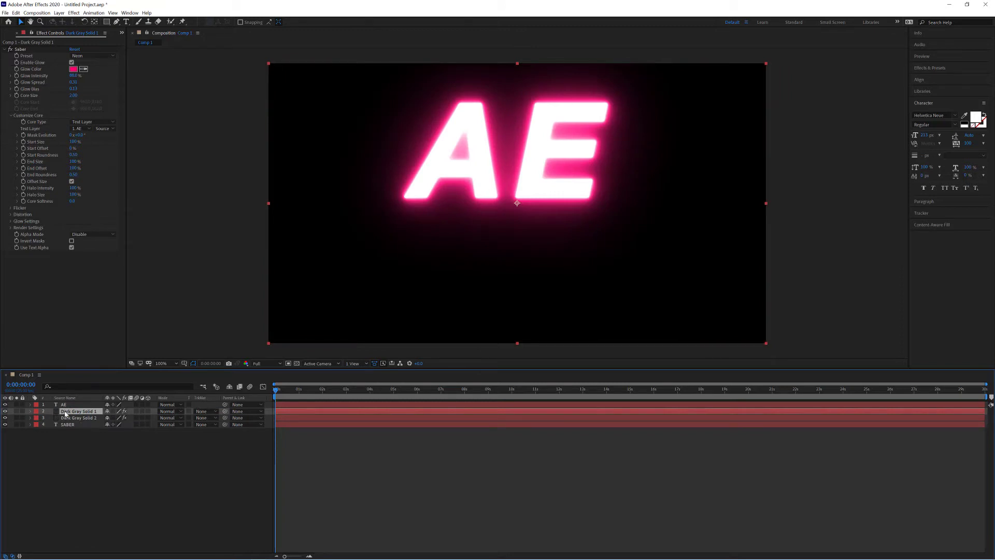
click(171, 411)
click(217, 185)
Set Dark Gray Solid 2 to Screen as well, deselect all, and open the layer column options.
click(176, 419)
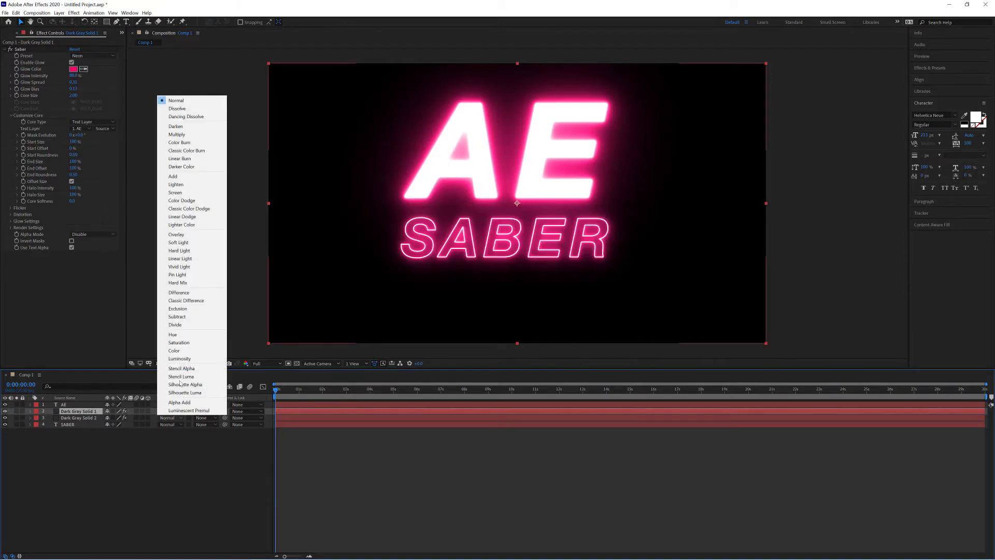
click(202, 193)
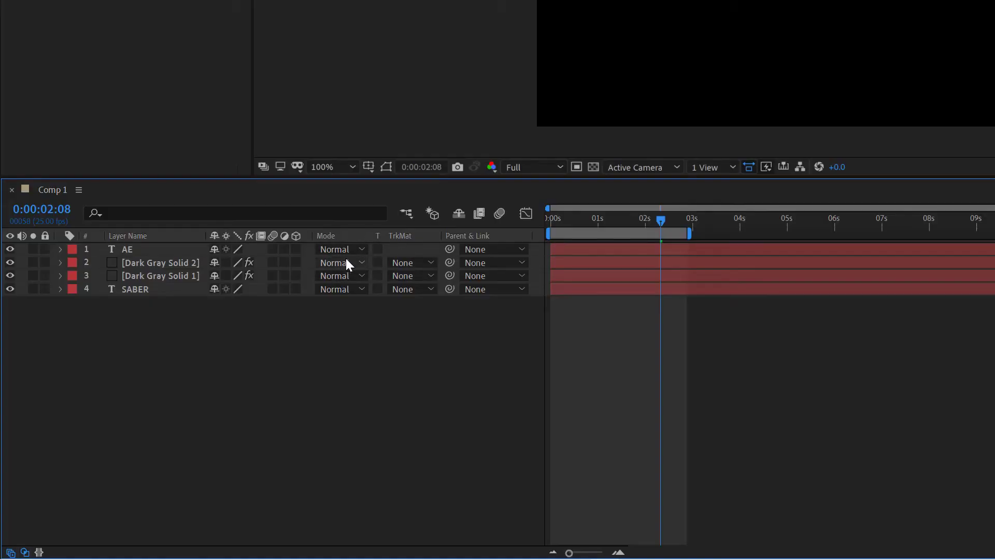
click(353, 262)
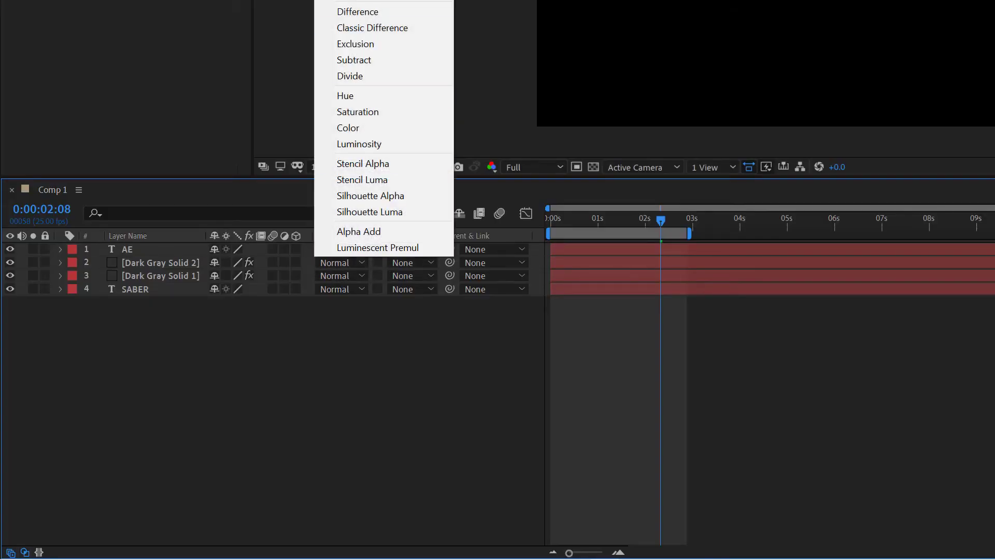
click(357, 5)
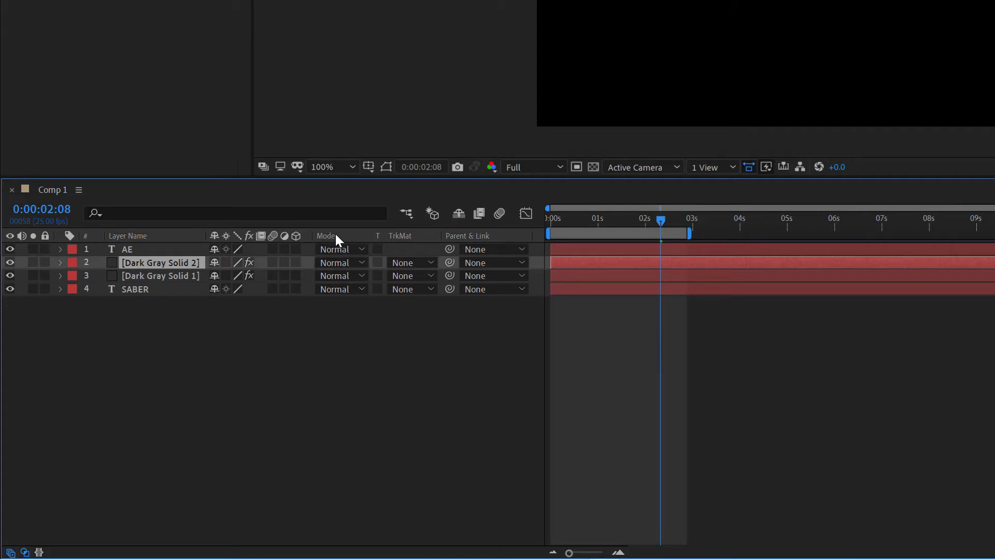
key(ctrl+shift+a)
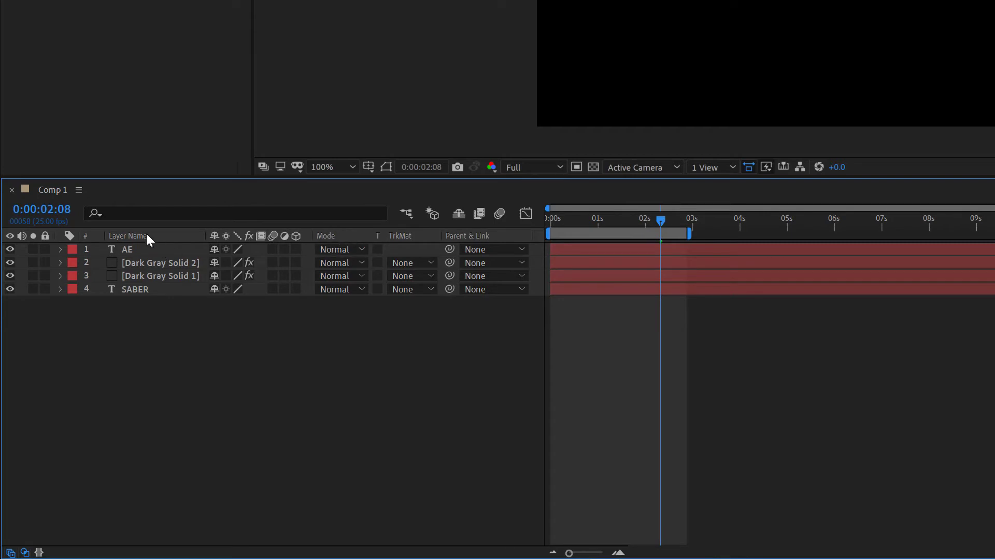
right_click(364, 238)
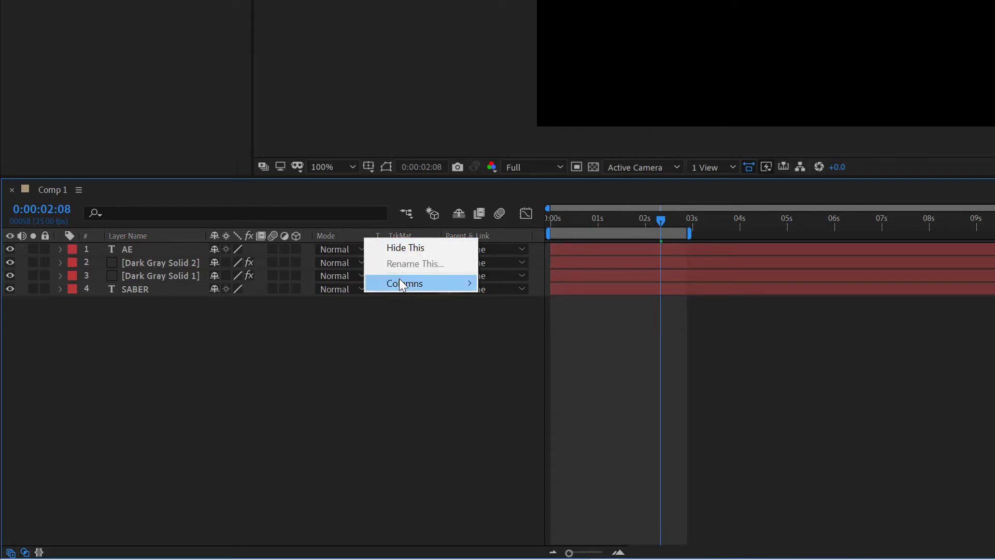
mouse_move(402, 284)
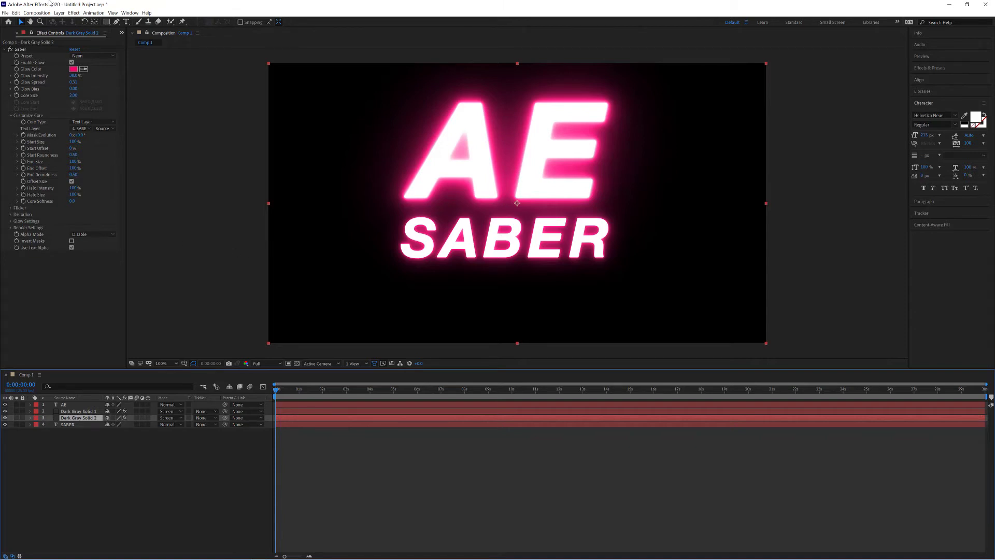
Import the cyberpunk city image and place it at the bottom of the layer stack.
click(5, 12)
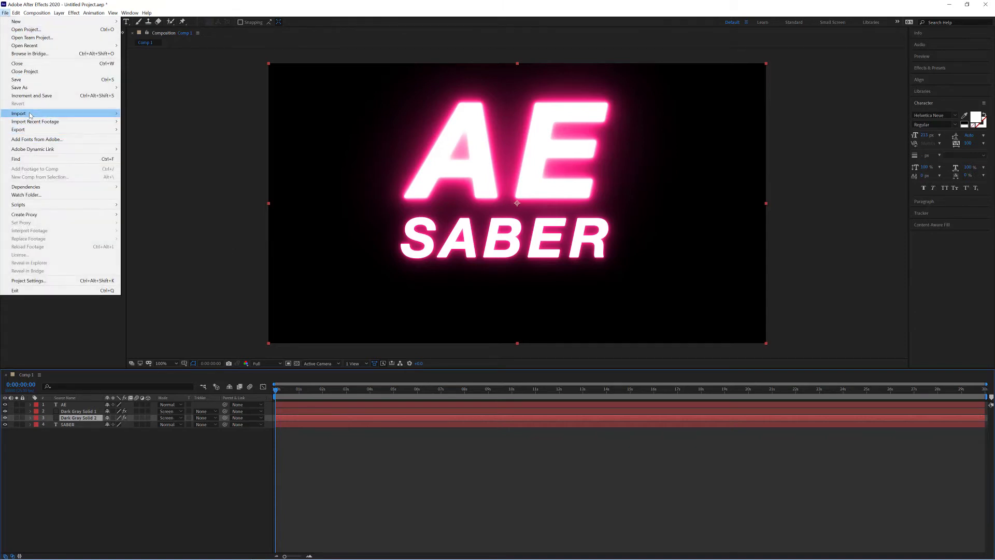
click(137, 113)
click(252, 293)
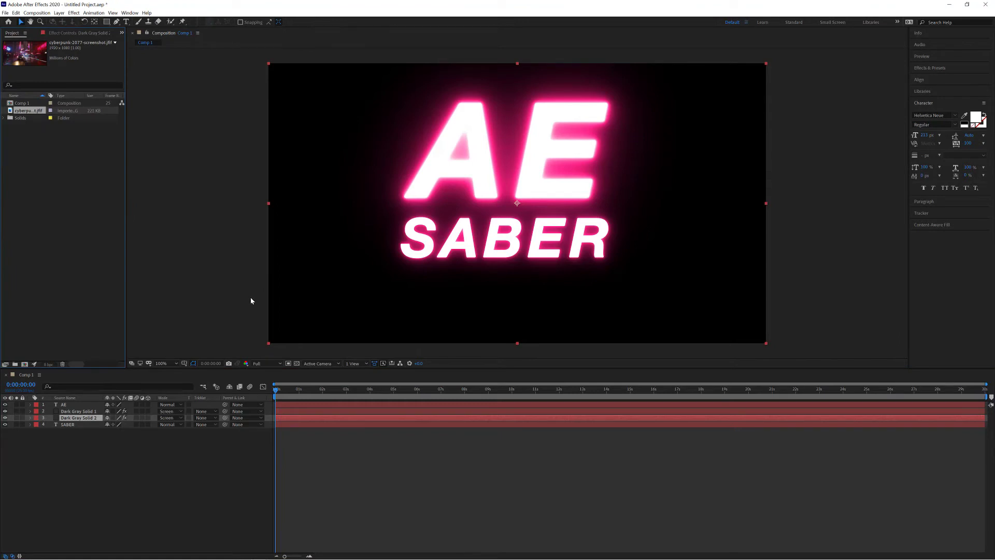
drag(28, 111, 75, 427)
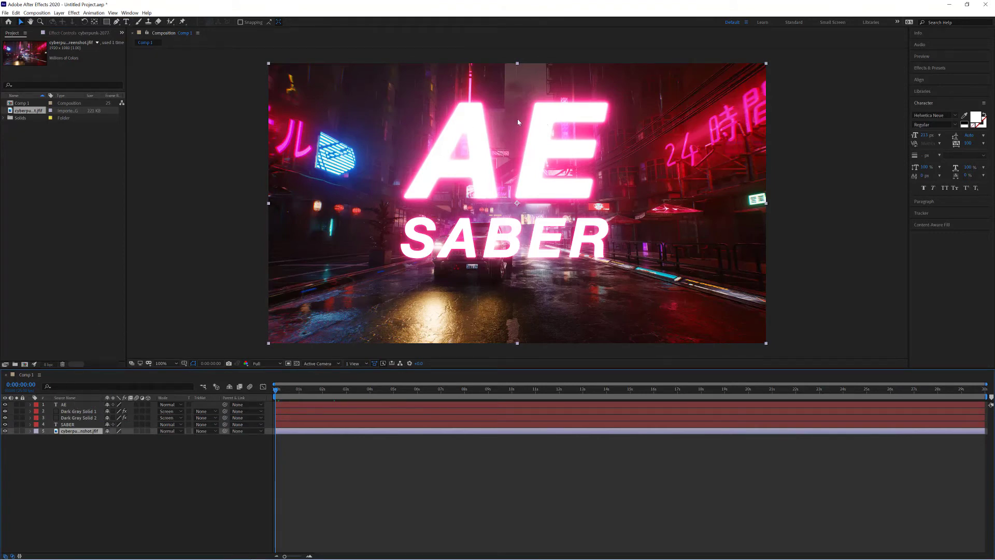
Lower Dark Gray Solid 1's Saber Glow Intensity from 88 to 48.
click(69, 405)
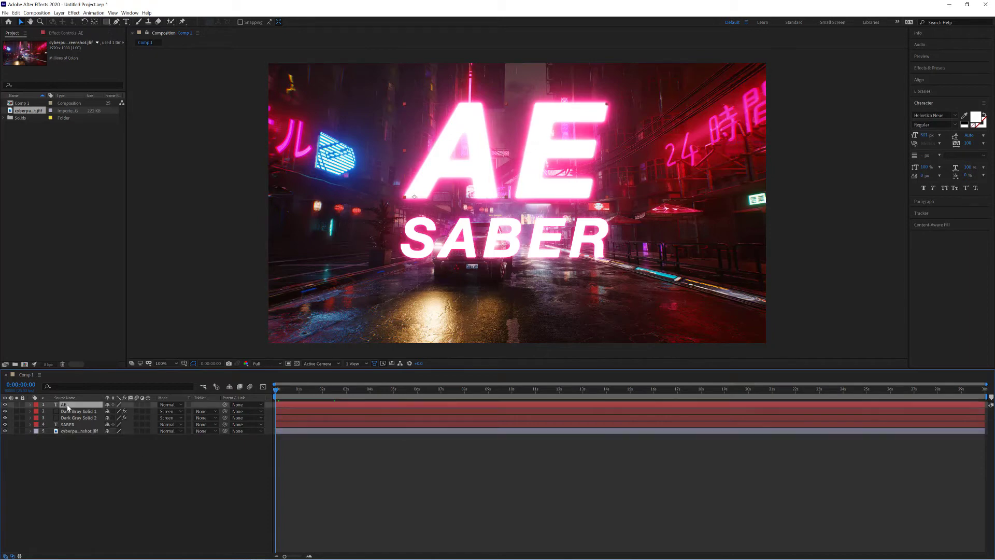
click(69, 412)
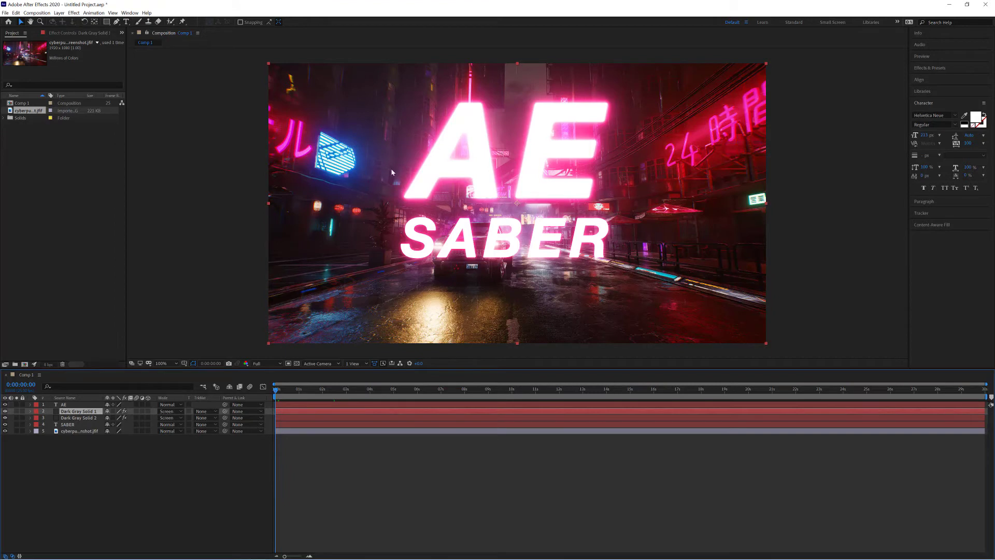
click(58, 34)
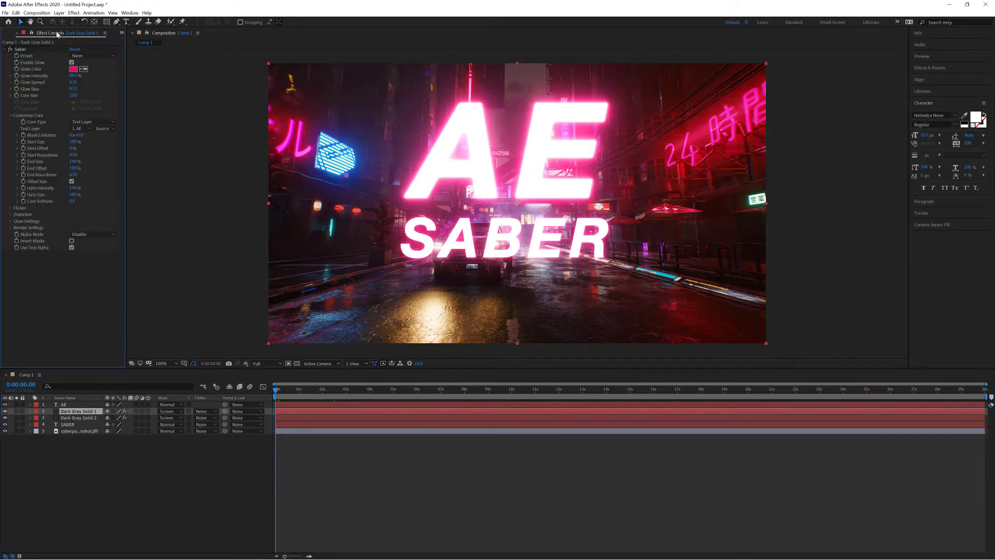
drag(74, 75, 56, 80)
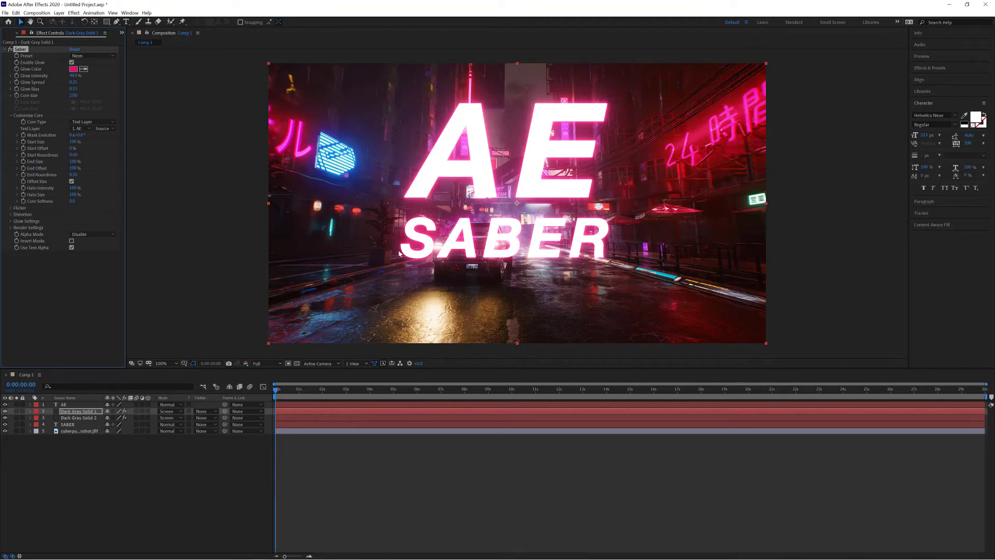
Fill the AE text with pink sampled from the neon sign.
double_click(57, 404)
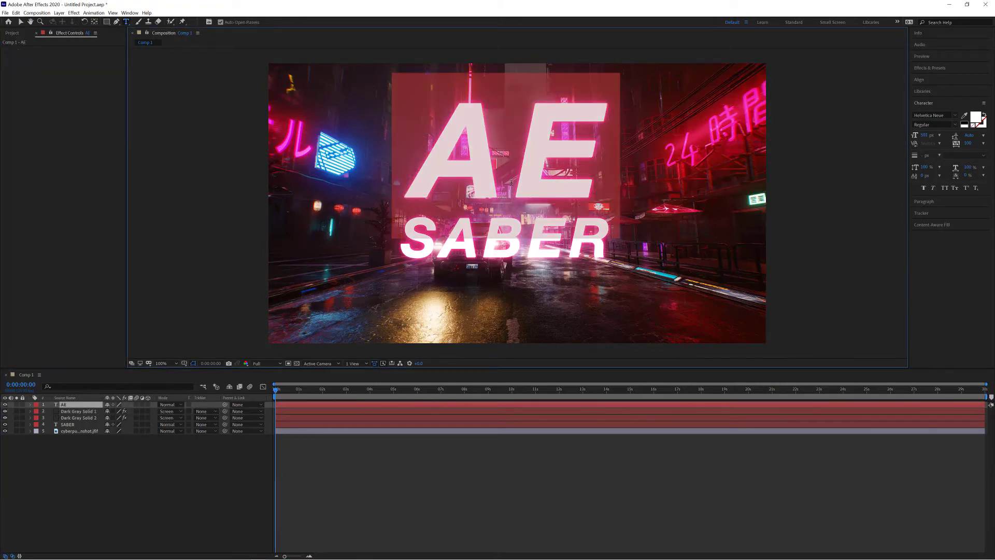
click(976, 119)
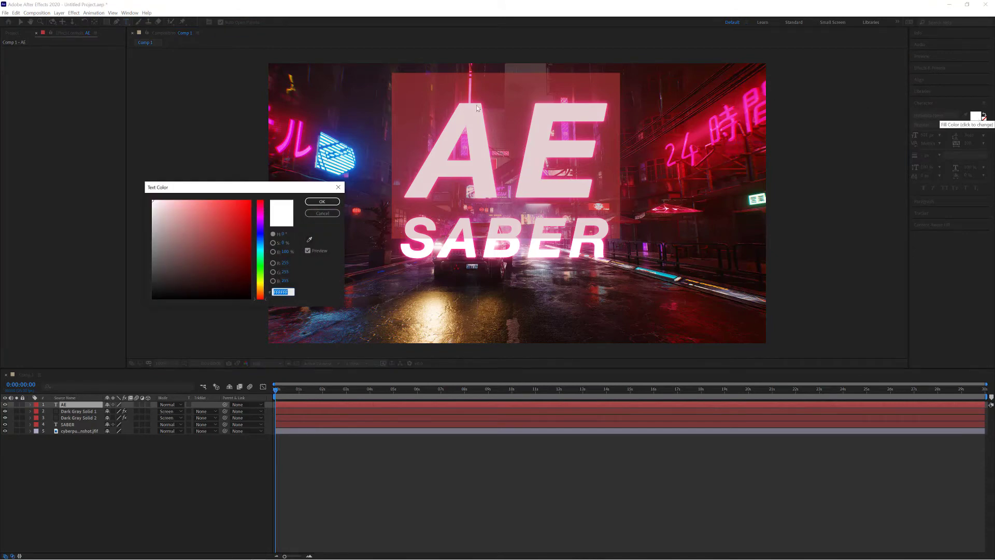
click(310, 241)
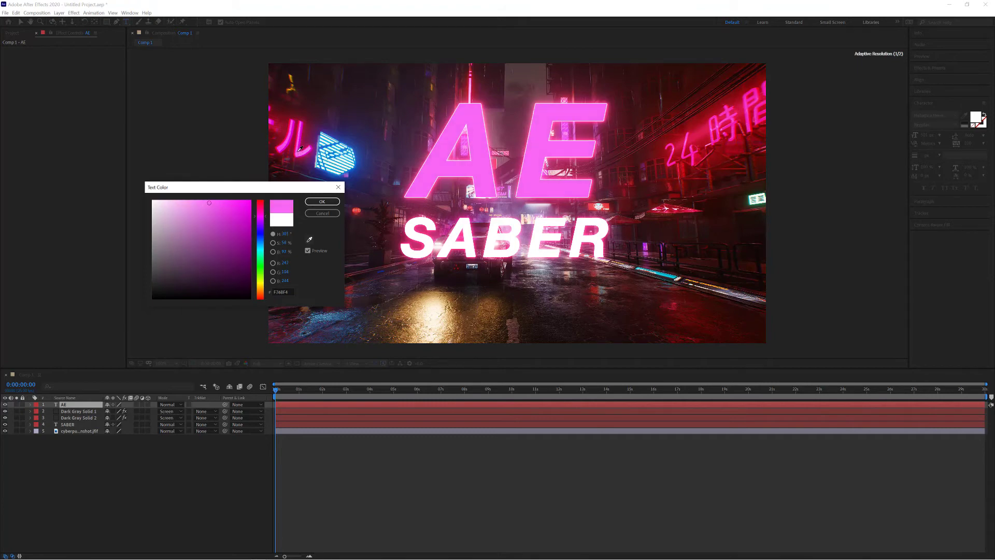
click(300, 149)
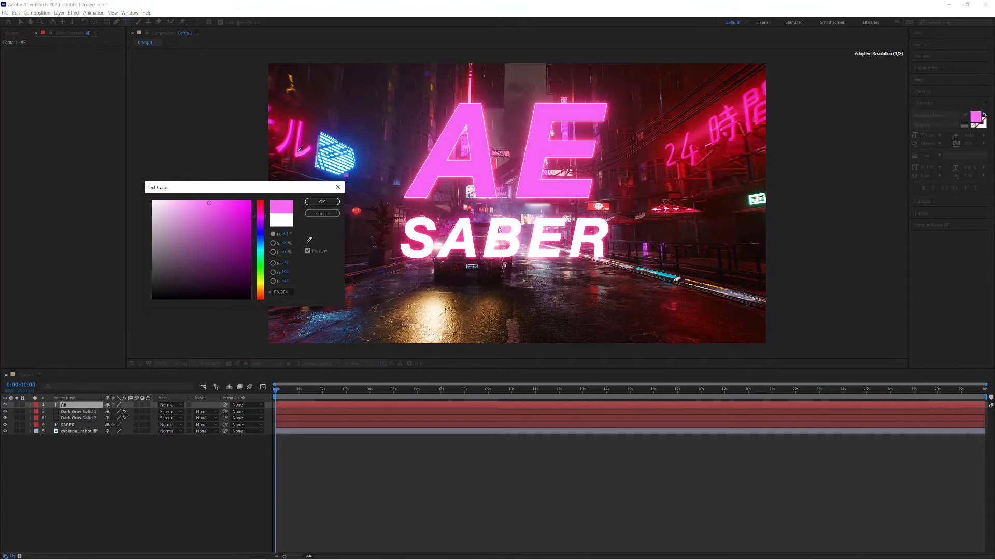
click(312, 203)
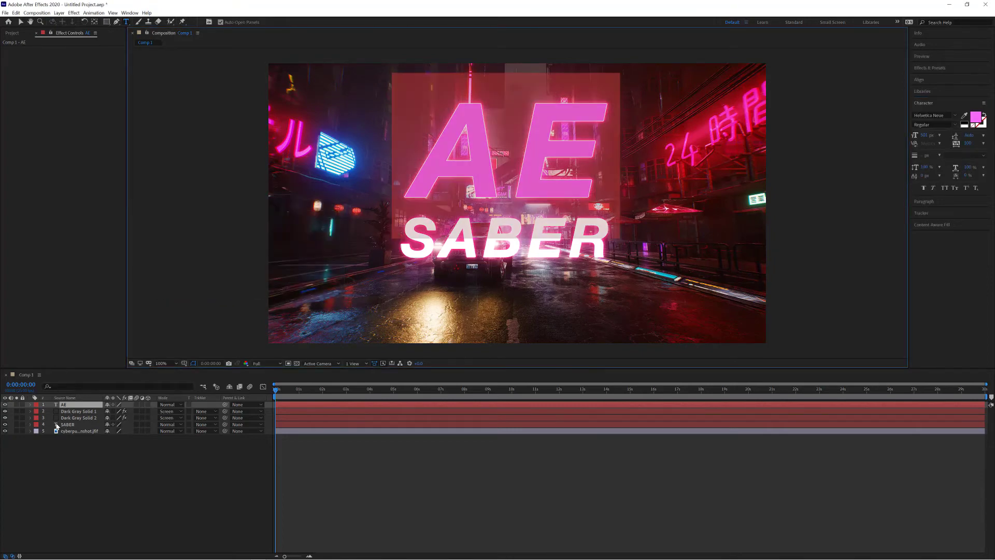
Fill the SABER text with the same pink, sampled from the AE text.
click(58, 425)
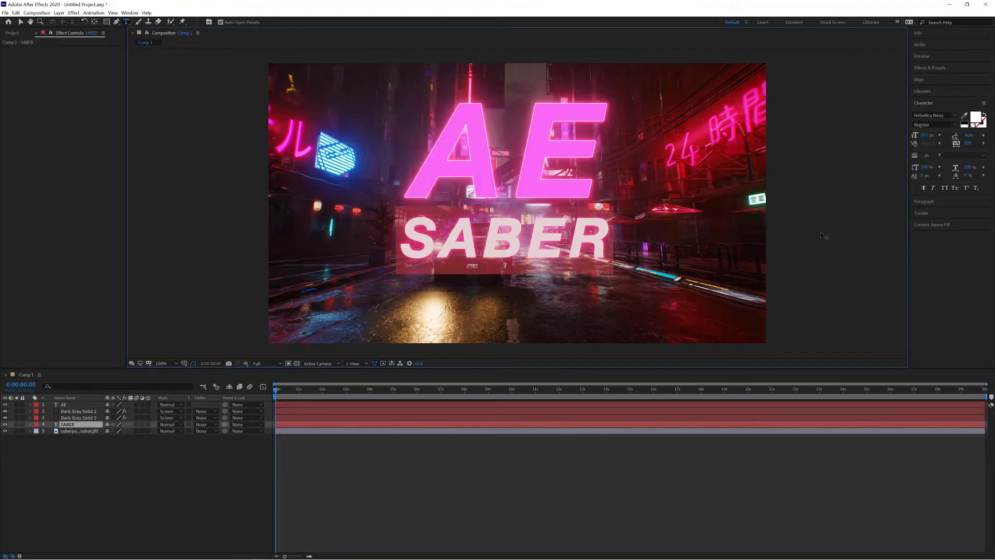
click(977, 117)
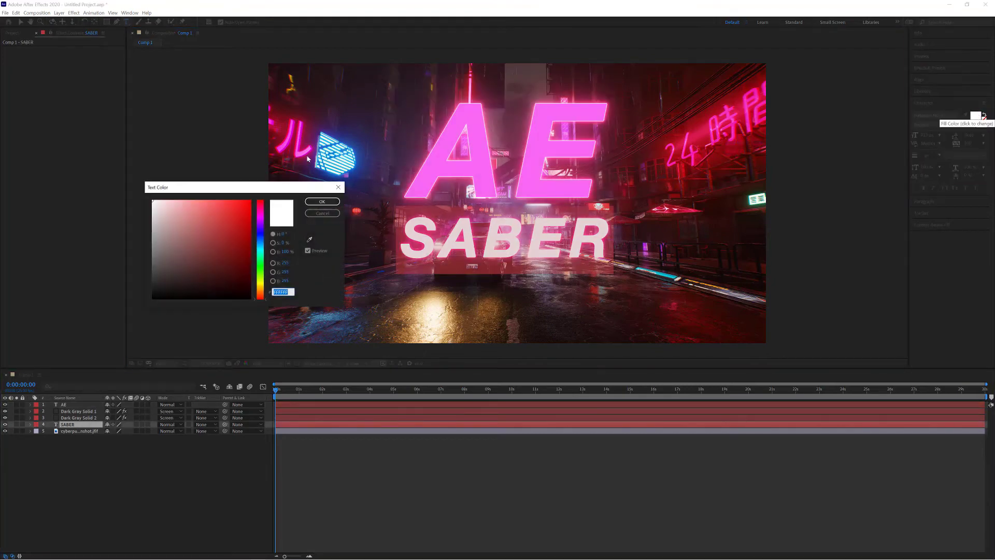
click(310, 239)
click(441, 154)
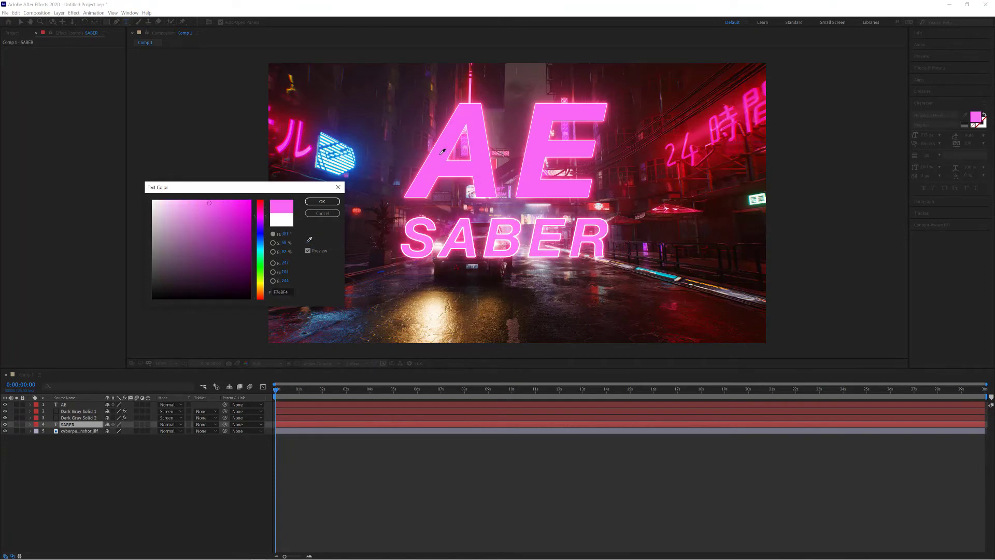
click(321, 201)
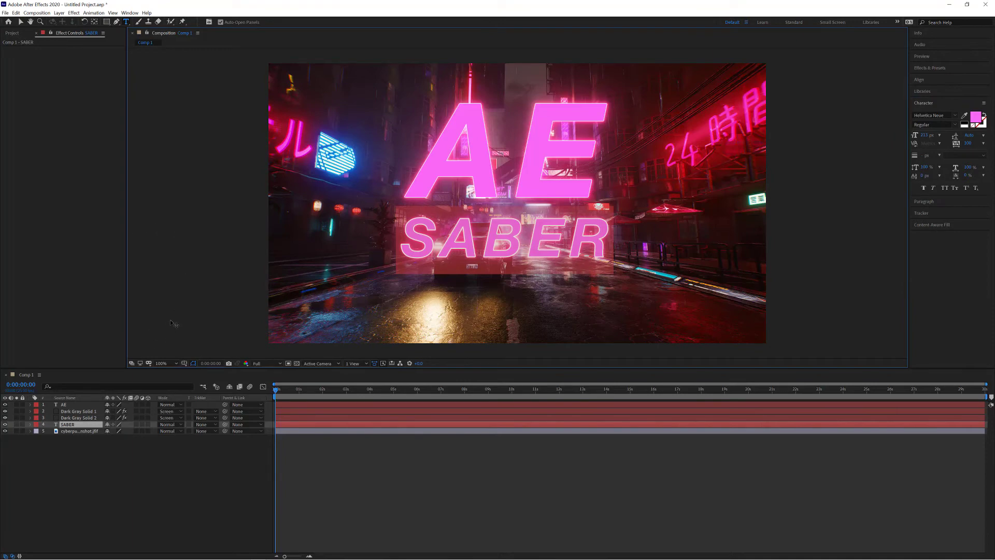
key(Escape)
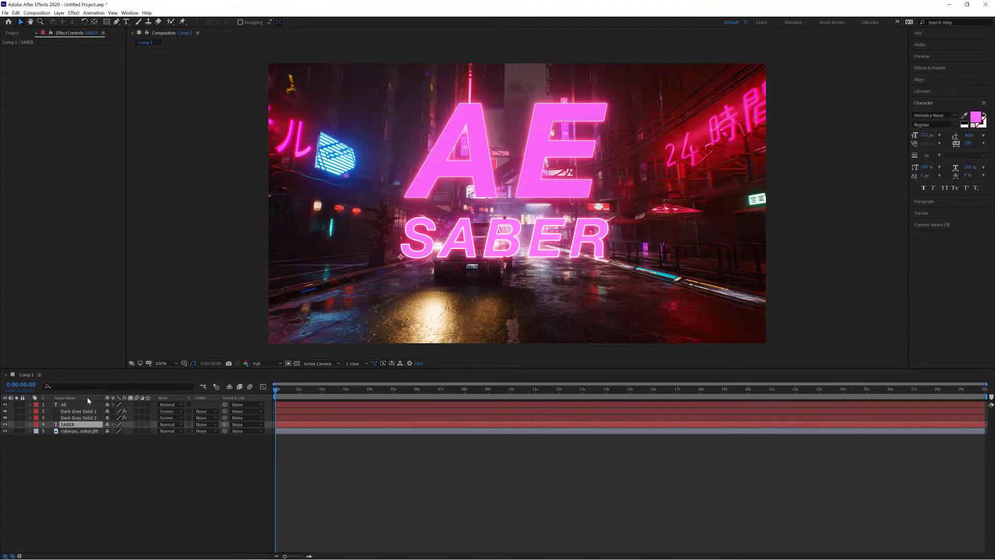
Thin Dark Gray Solid 2's Saber Core Size down to 0.40.
click(76, 418)
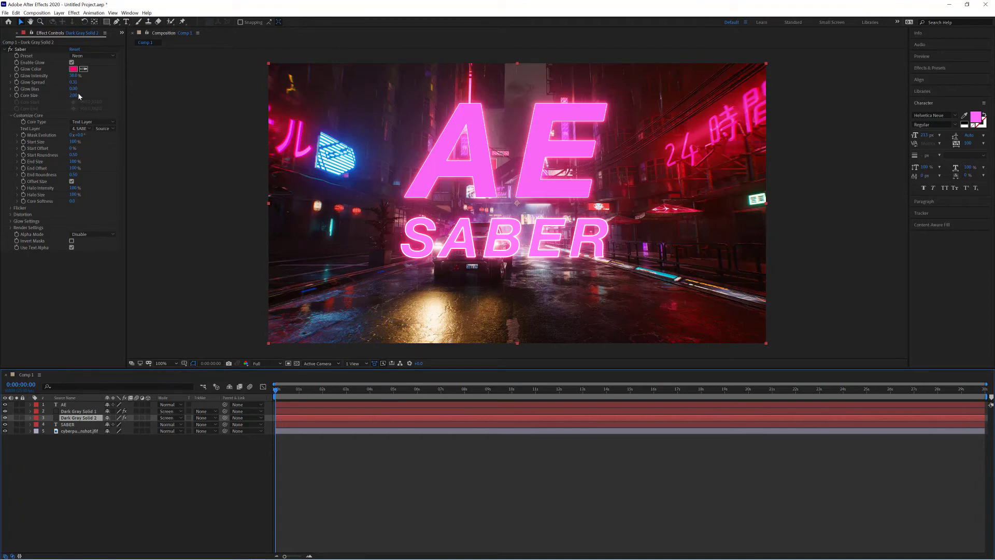
drag(79, 98, 77, 77)
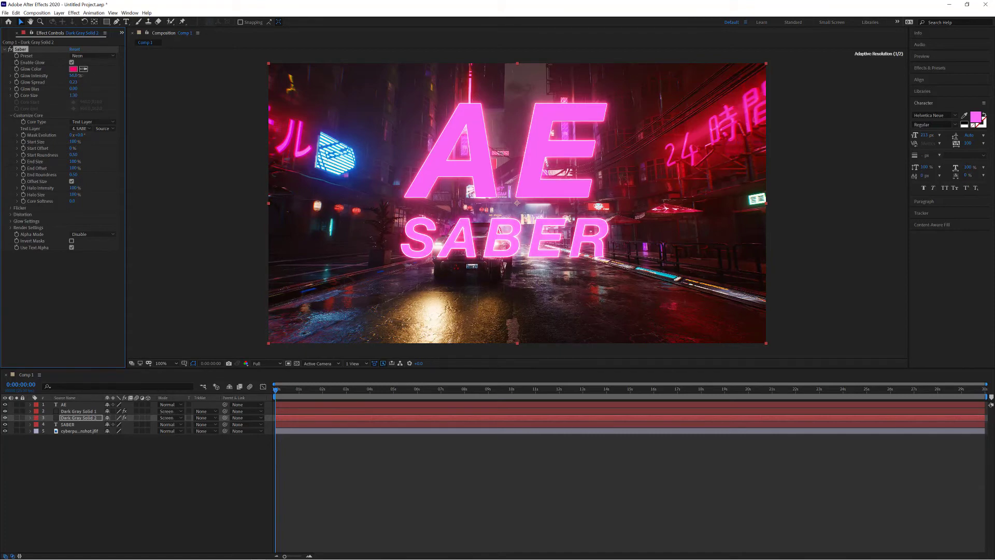
click(792, 128)
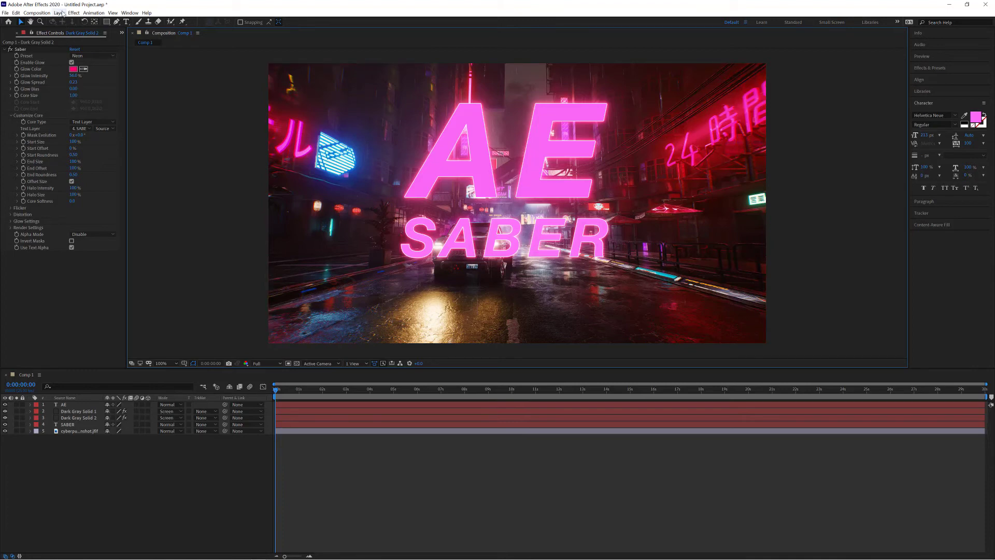
Add a new solid layer, Dark Gray Solid 3, with default settings.
click(60, 13)
mouse_move(67, 22)
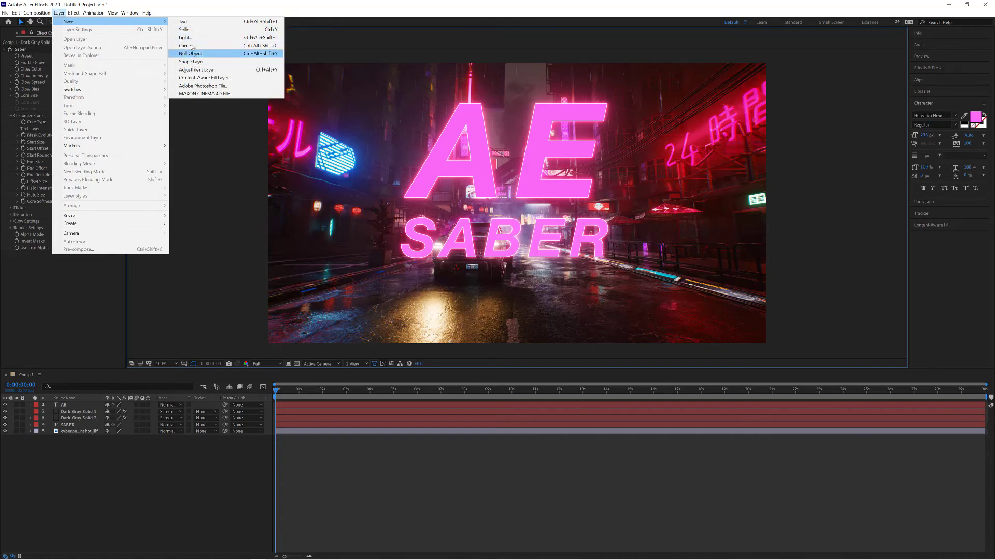
click(187, 30)
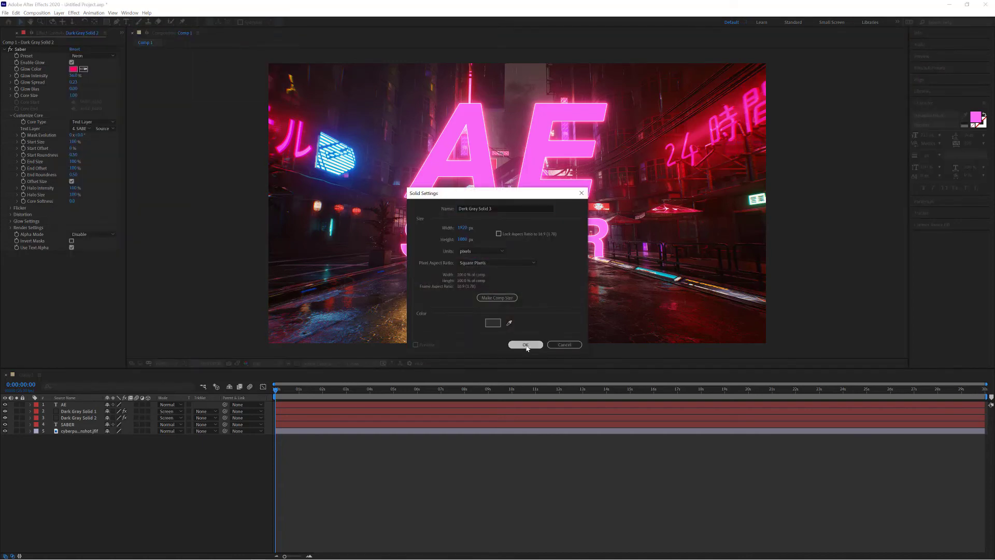
click(525, 344)
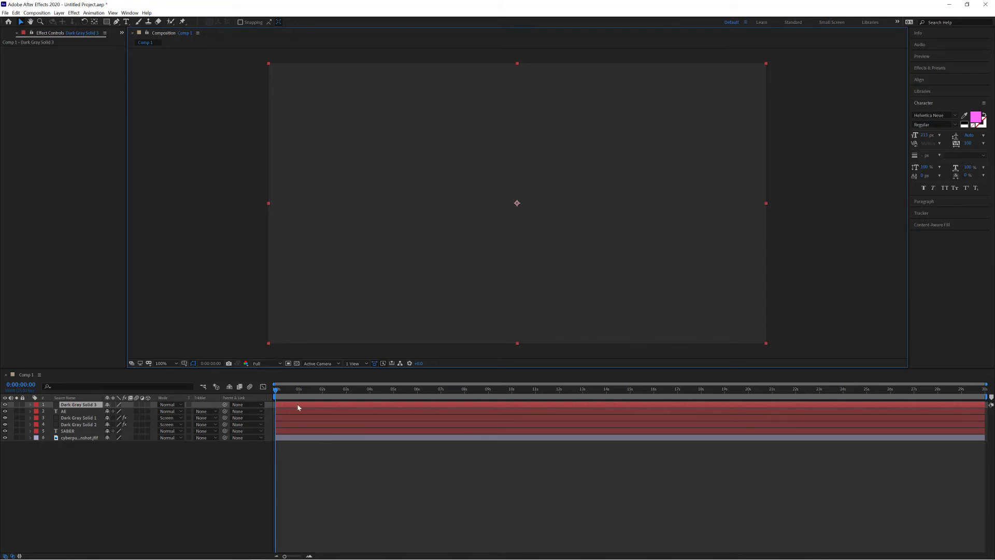
Draw a two-point horizontal pen mask across the lower part of the gray solid.
click(117, 21)
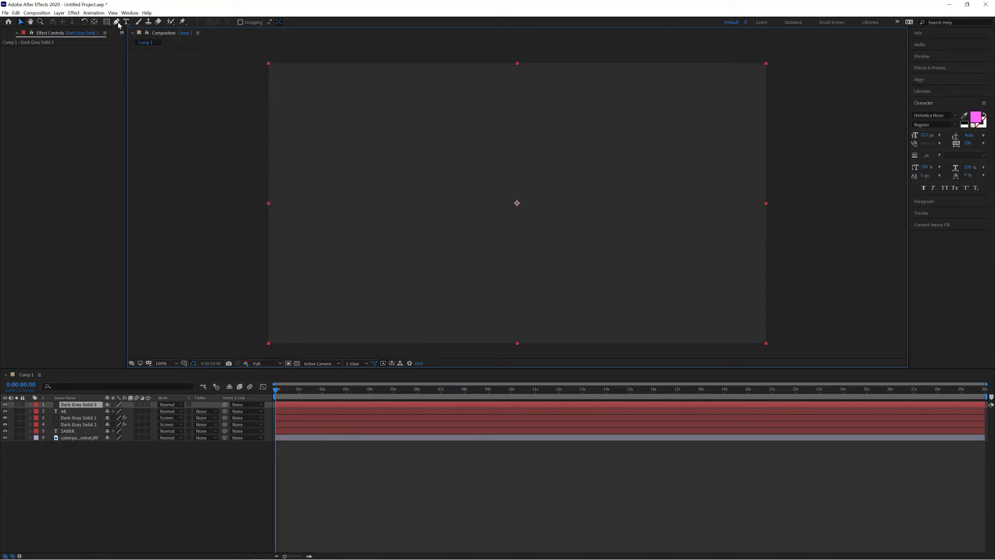
click(367, 274)
click(668, 274)
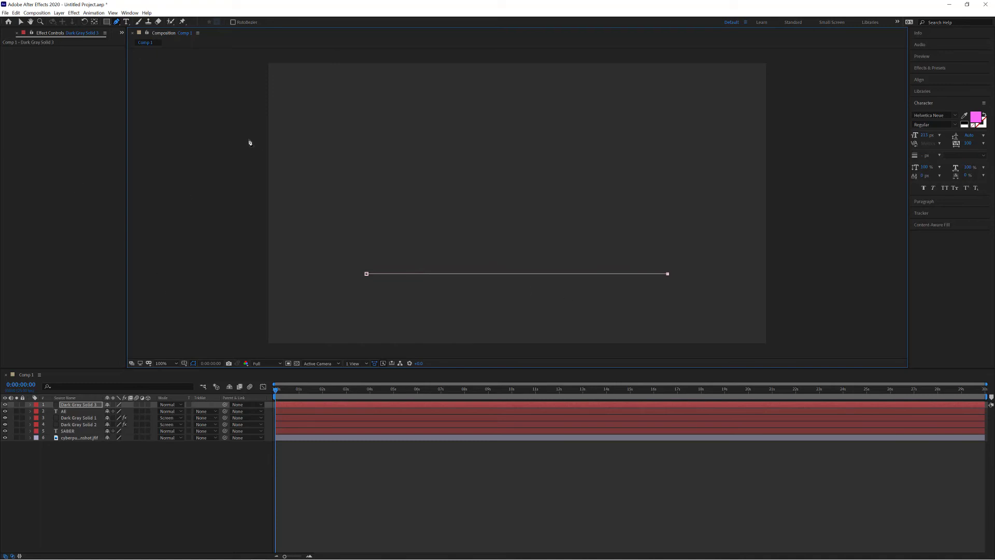
click(77, 13)
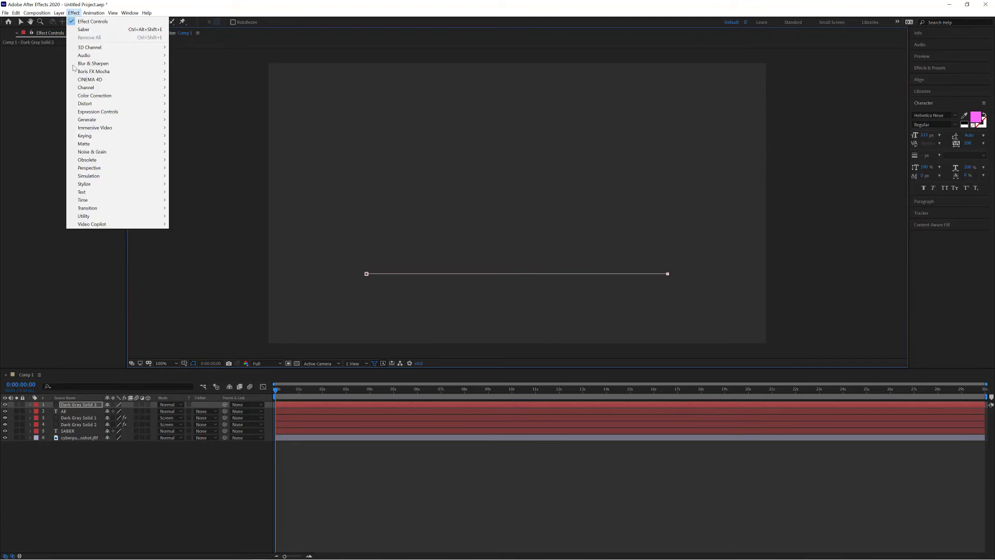
mouse_move(155, 224)
click(185, 225)
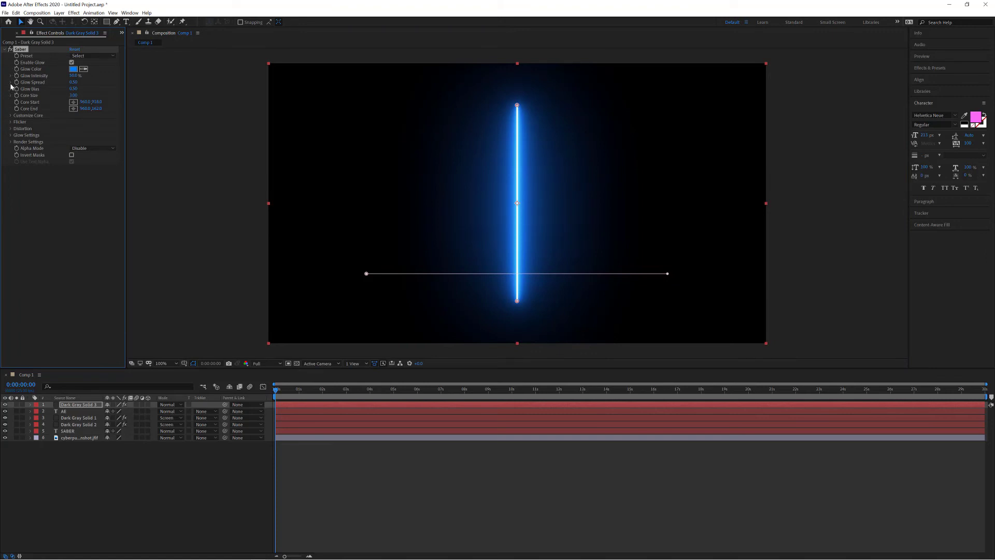
click(10, 115)
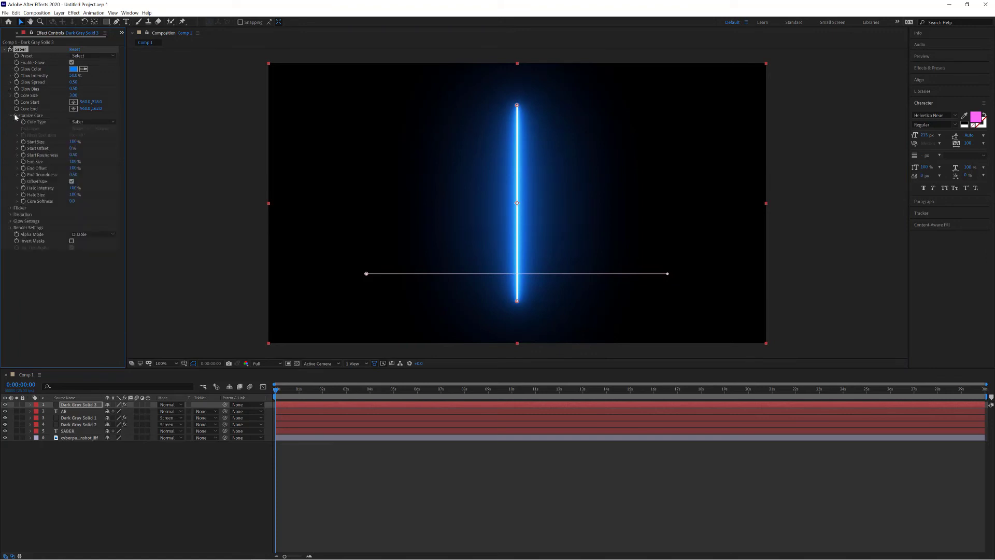
click(92, 122)
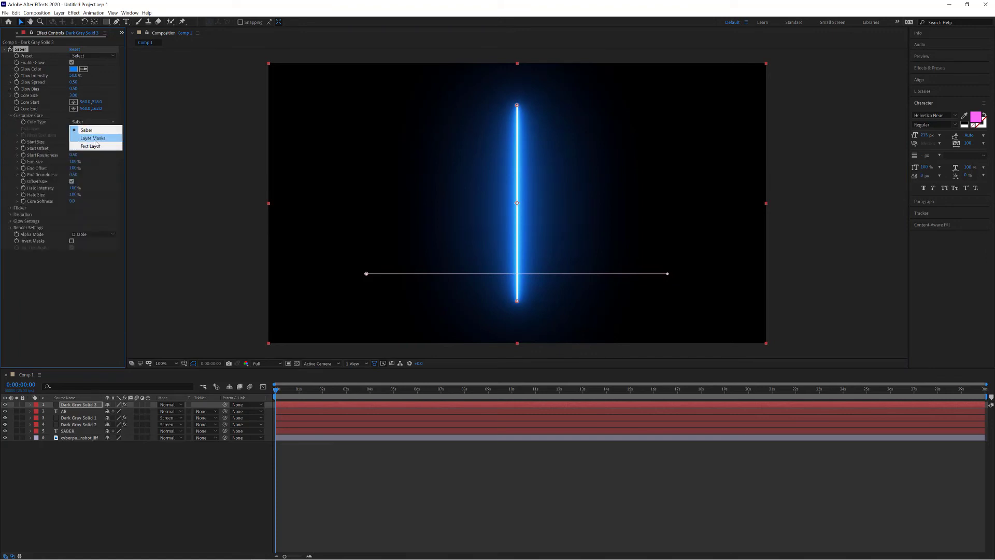
click(95, 139)
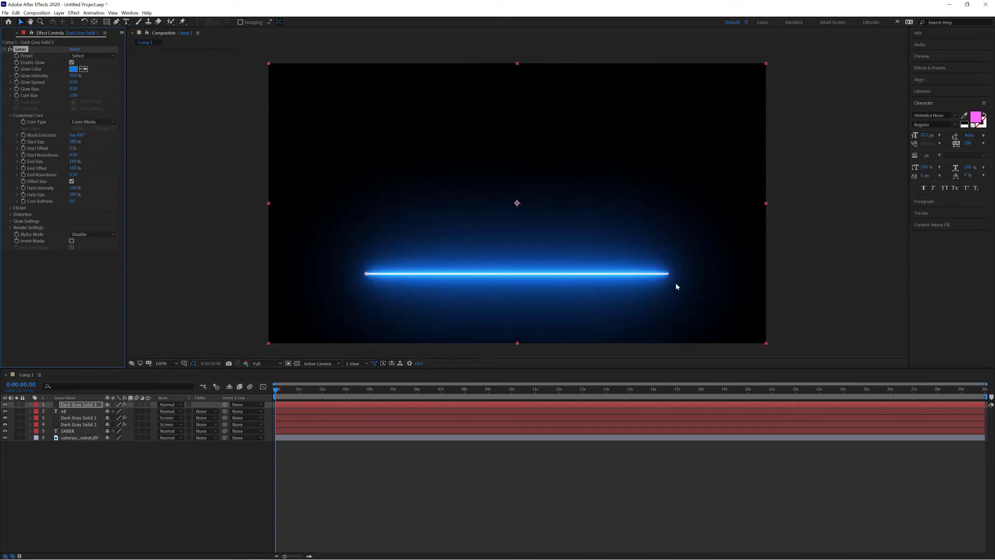
click(116, 21)
click(661, 259)
click(656, 191)
click(530, 165)
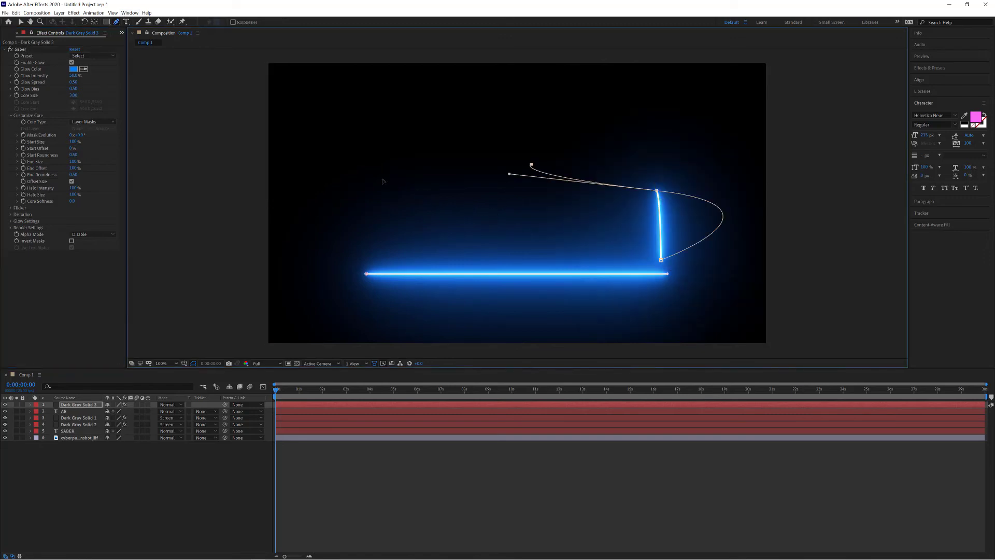
click(400, 189)
click(423, 120)
click(631, 102)
key(v)
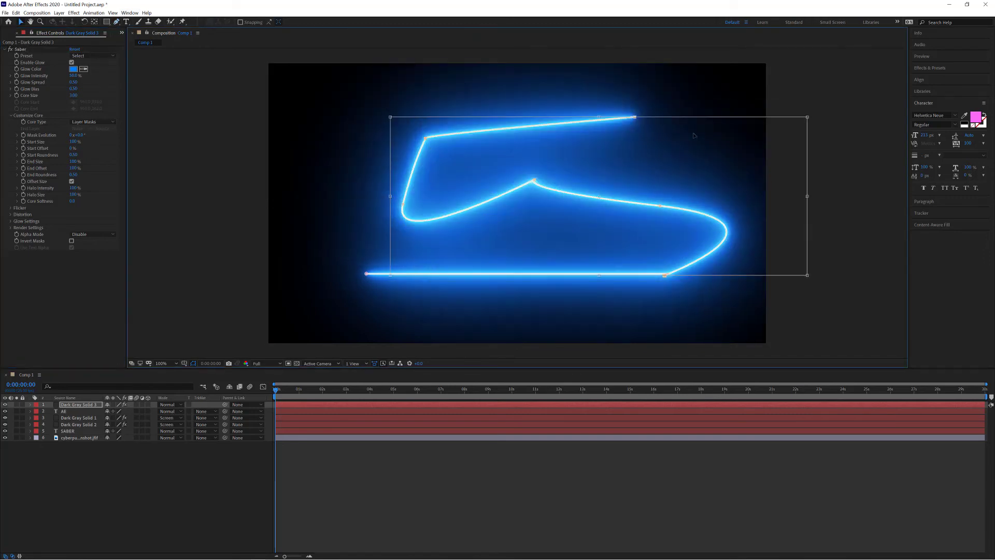
drag(711, 128, 715, 136)
key(Return)
click(718, 174)
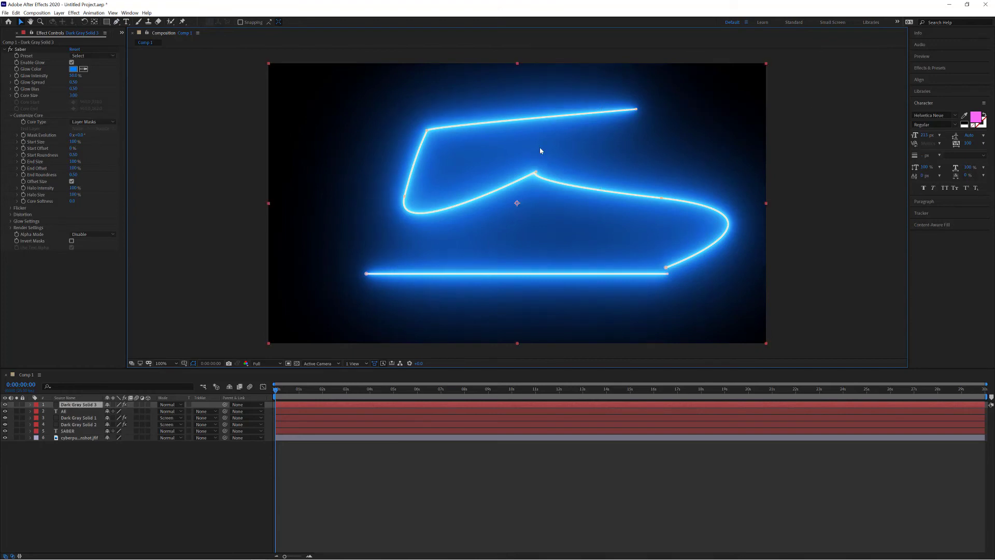
key(ctrl+z)
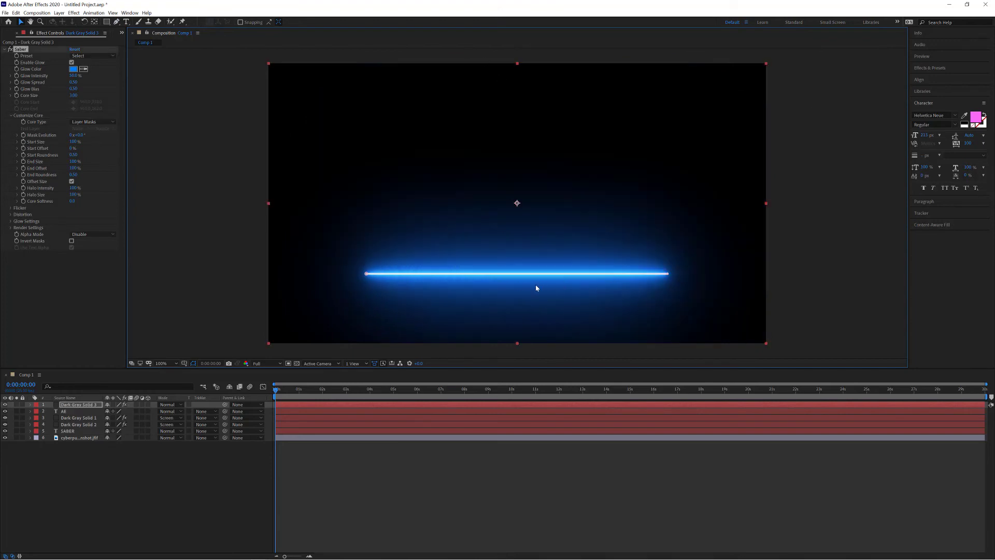
Set the saber layer to Screen mode, lower its line beneath SABER, and set Glow Spread to 0.40.
click(179, 406)
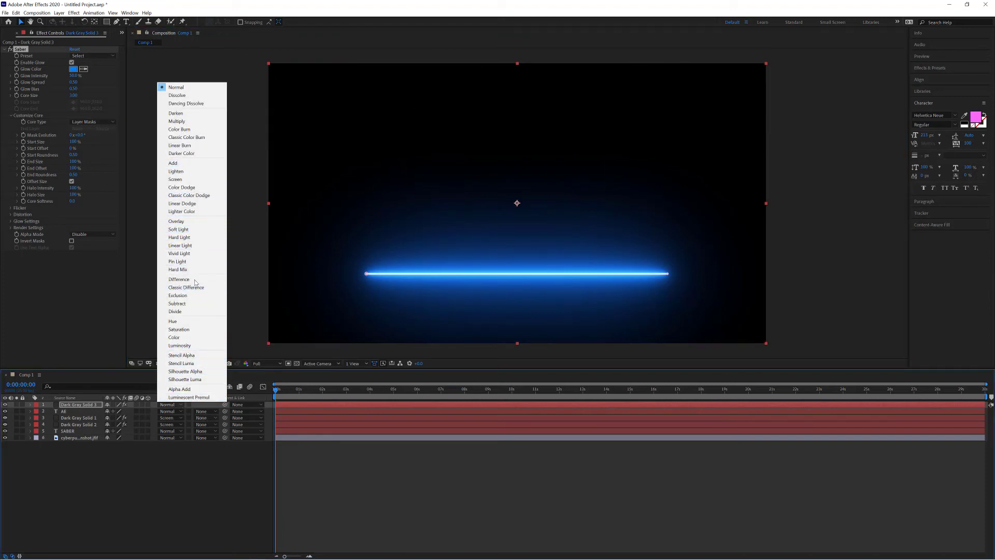
click(177, 180)
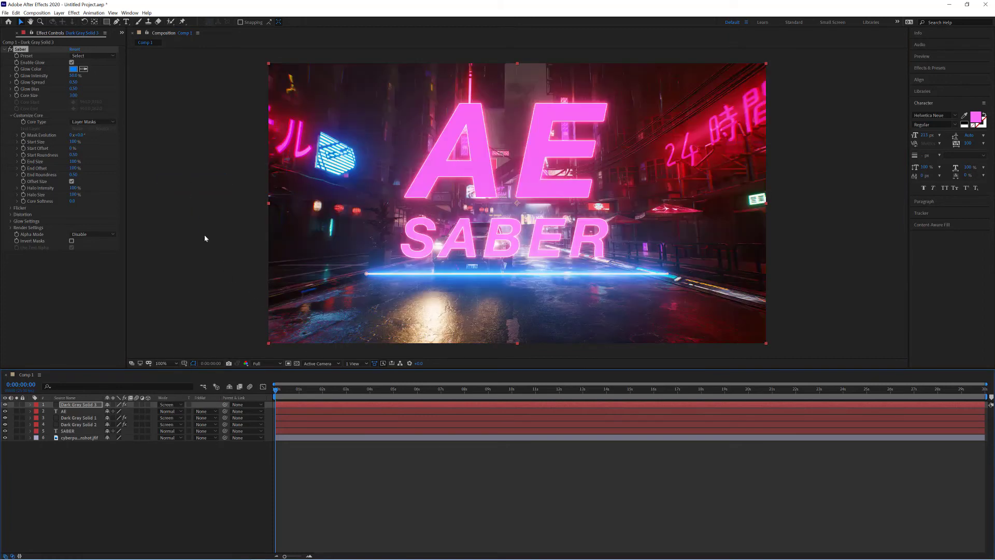
click(589, 282)
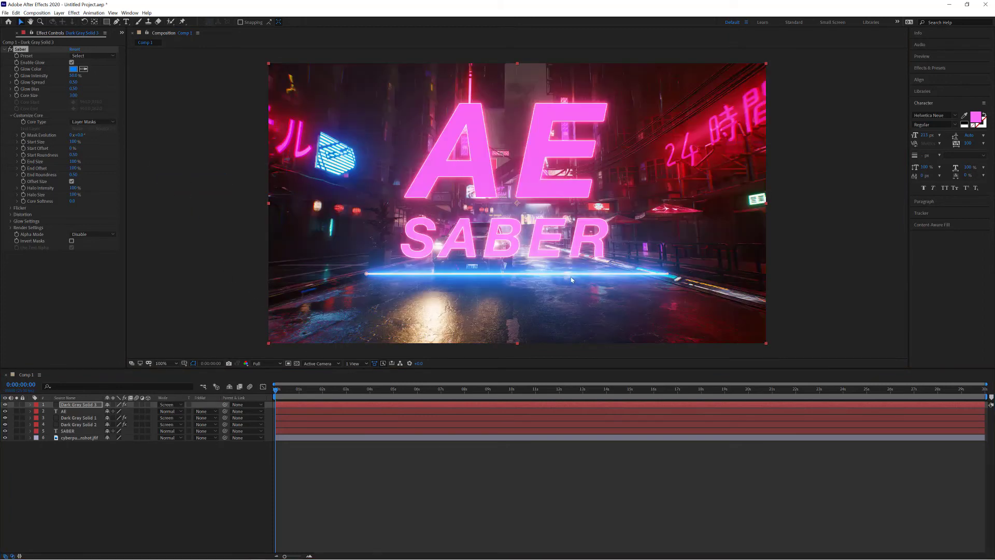
drag(572, 279, 567, 297)
drag(73, 82, 87, 82)
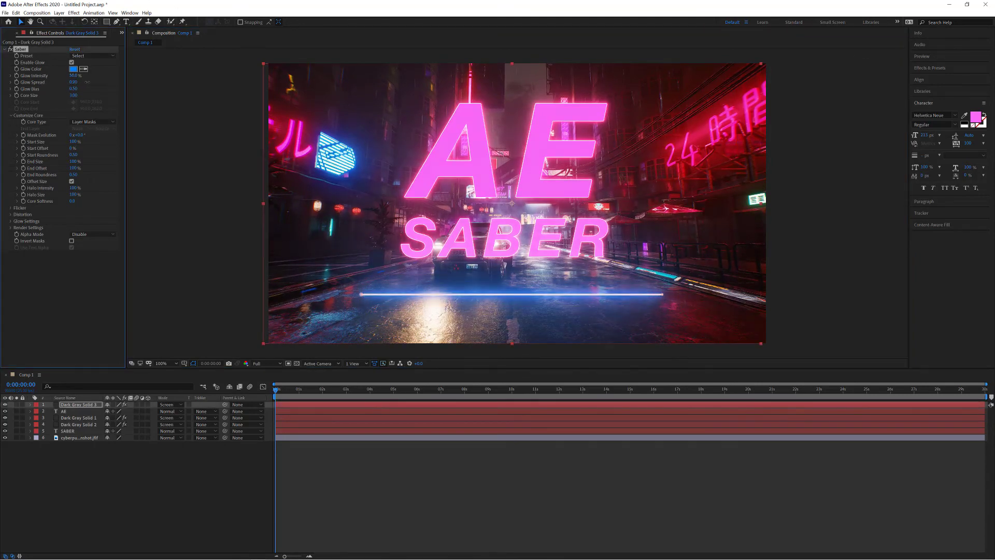
click(824, 152)
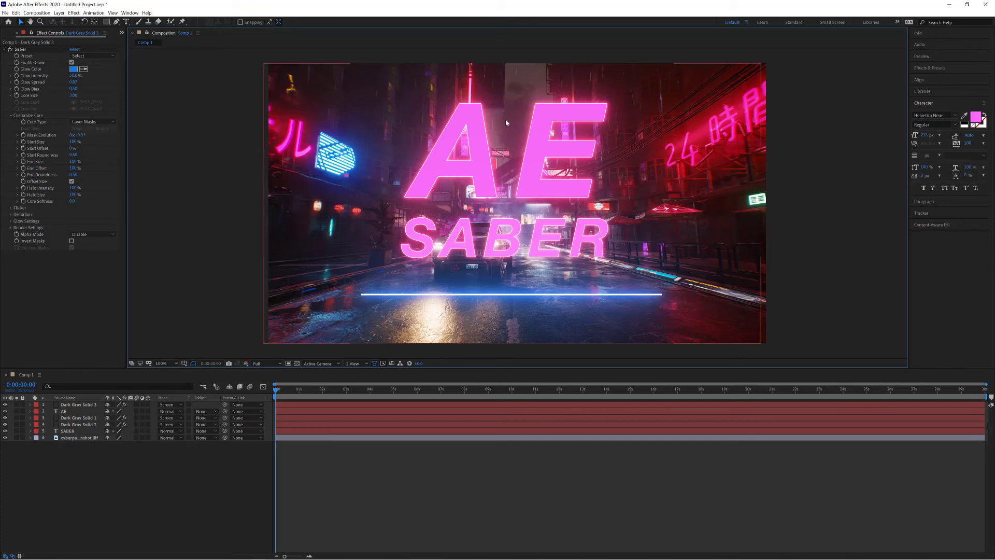
Hide the solid AE and SABER text layers and expand Dark Gray Solid 1's properties.
click(6, 411)
click(5, 431)
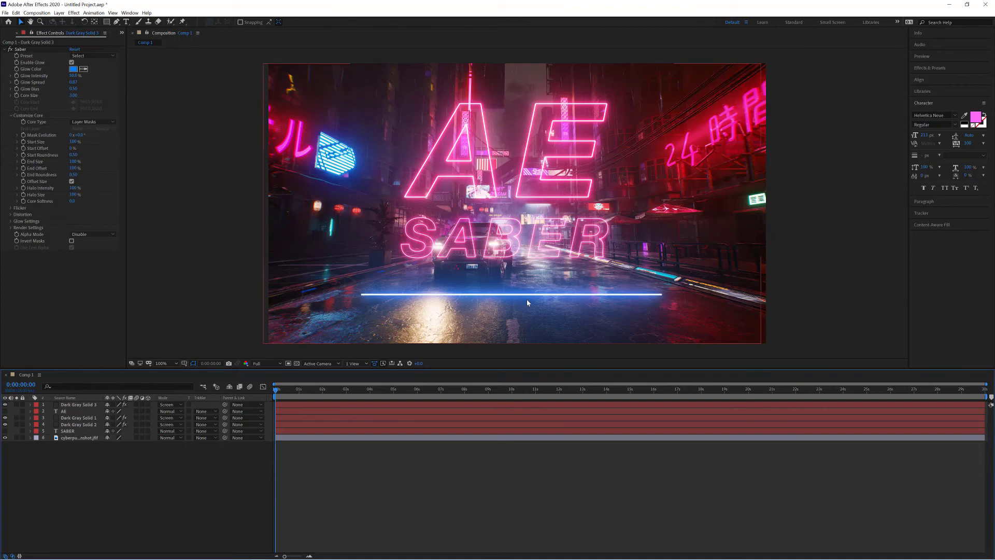
click(68, 418)
click(30, 417)
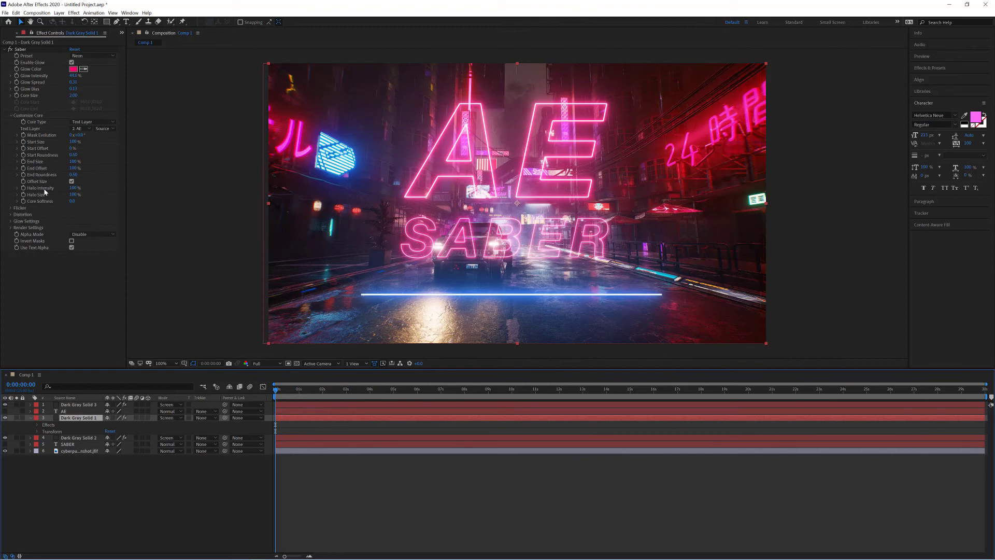
Keyframe the AE outline's End Offset from 0% at 0s to 100% at 1s.
drag(72, 169, 46, 169)
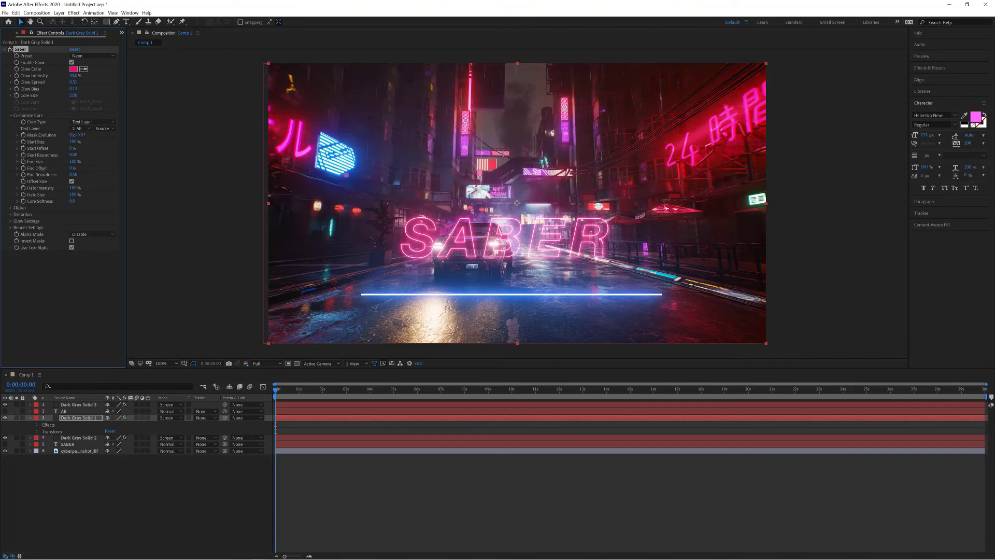
click(23, 169)
drag(277, 391, 299, 391)
drag(73, 168, 129, 175)
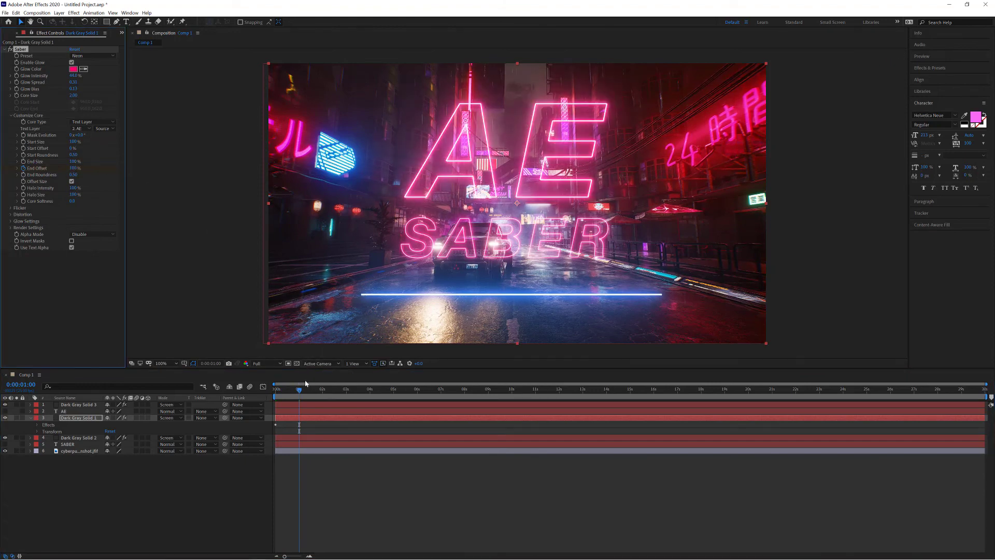
mouse_move(299, 389)
mouse_down()
mouse_move(314, 392)
mouse_move(252, 389)
mouse_move(310, 392)
mouse_move(275, 387)
mouse_up()
Give Dark Gray Solid 2's SABER outline the End Offset draw-on keyframes.
key(space)
click(88, 438)
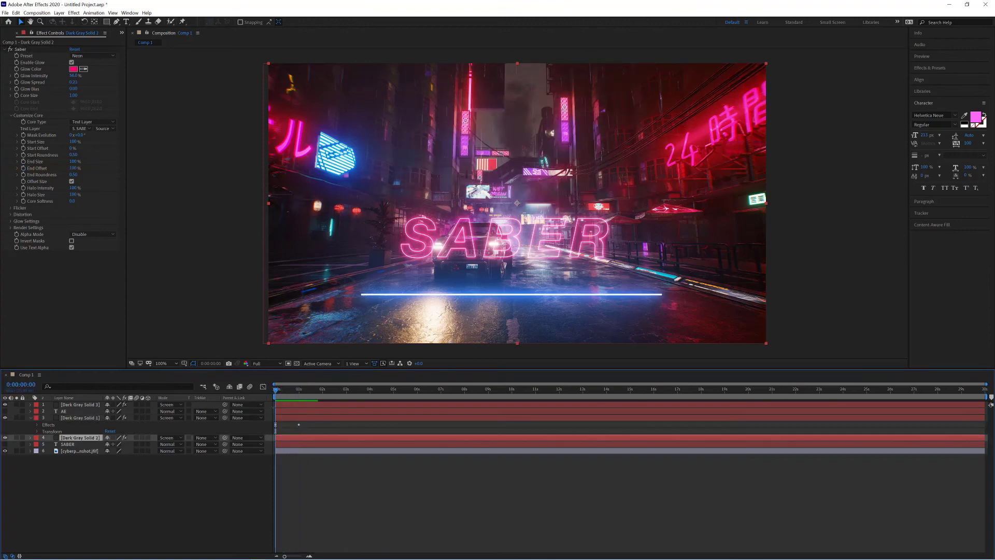
key(u)
key(u)
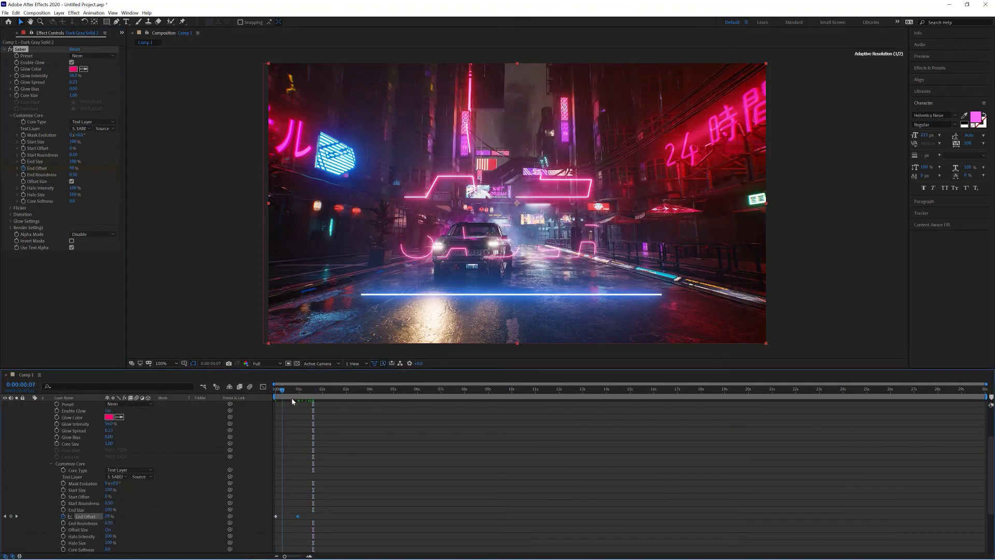
key(u)
Preview the text draw-on animation and reselect the blue saber line's effect settings.
click(312, 404)
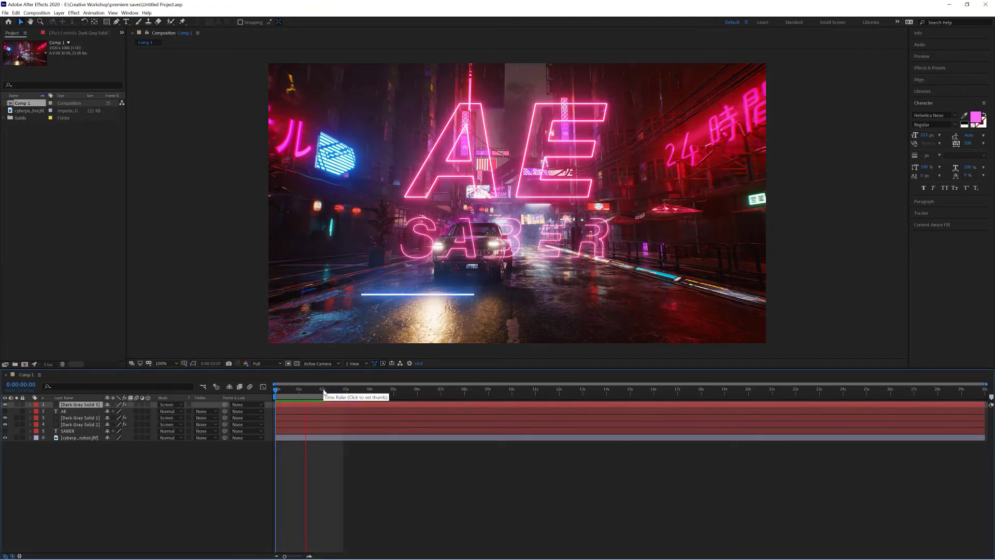
key(space)
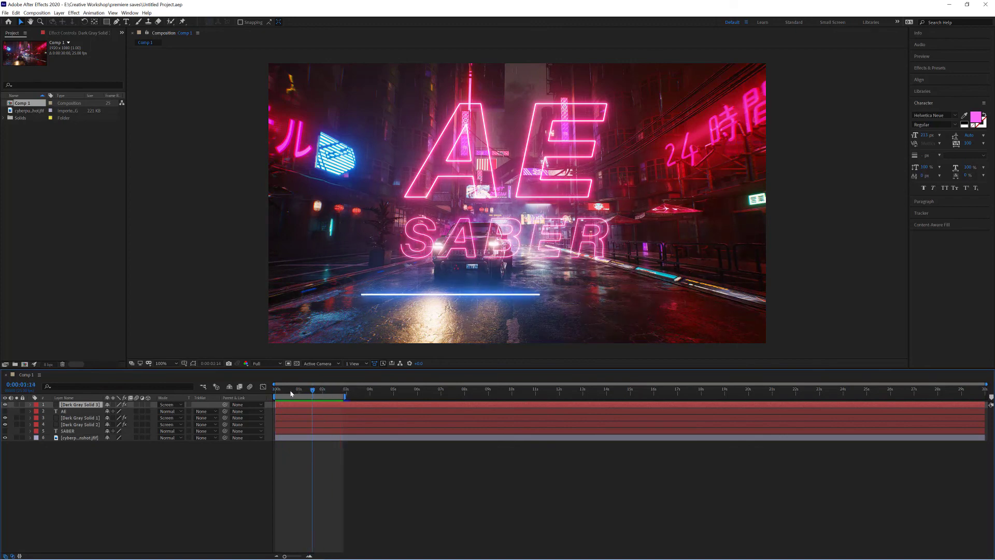
drag(287, 394, 326, 390)
click(73, 426)
click(89, 407)
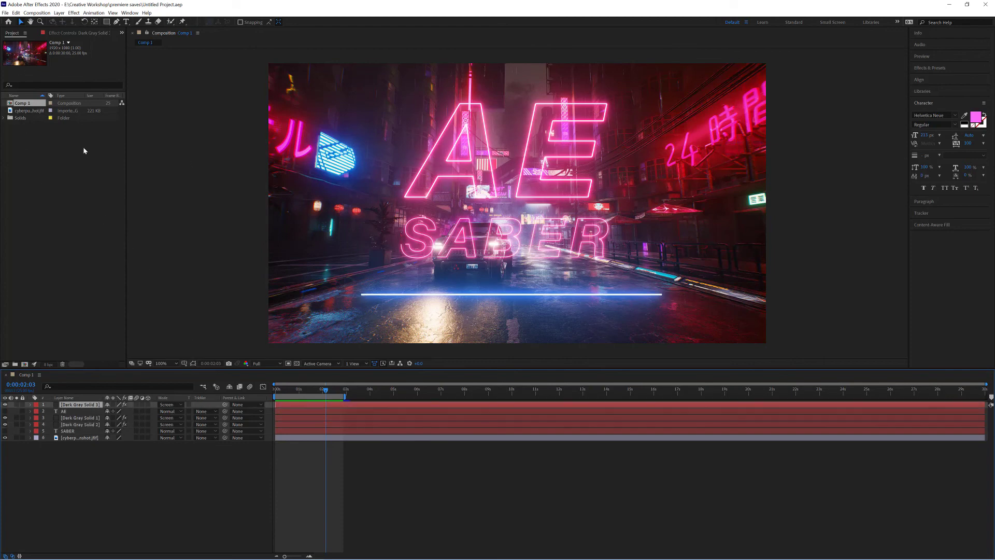
click(59, 32)
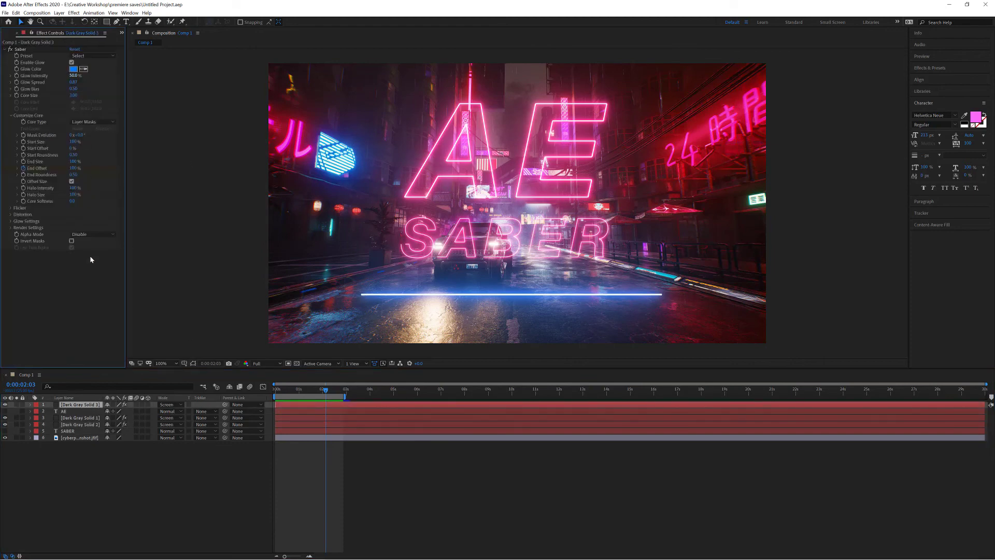
Raise the saber's Flicker Intensity so the blue line flickers.
click(9, 222)
click(10, 221)
click(11, 208)
drag(73, 215, 87, 214)
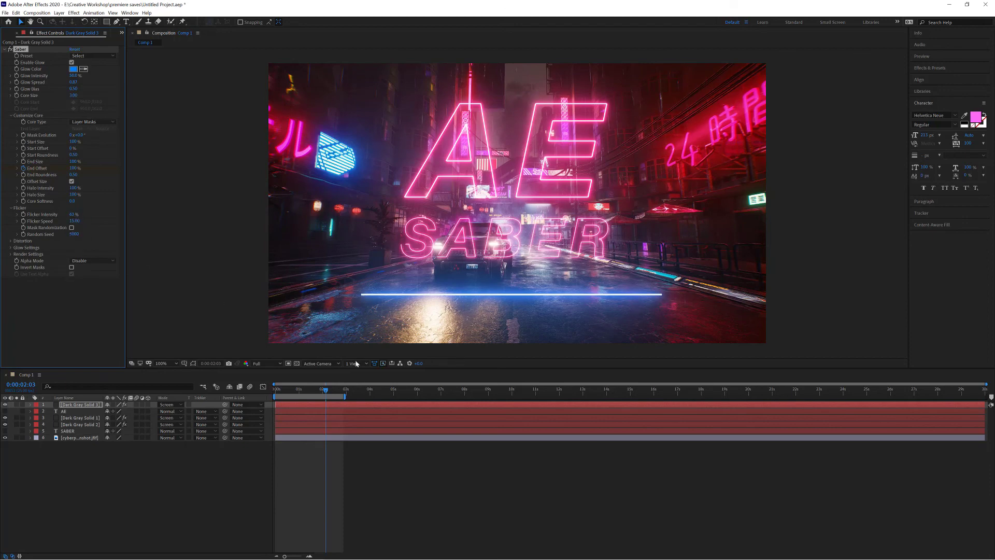
Preview the flickering animation from the start.
click(323, 390)
drag(323, 391, 275, 391)
key(space)
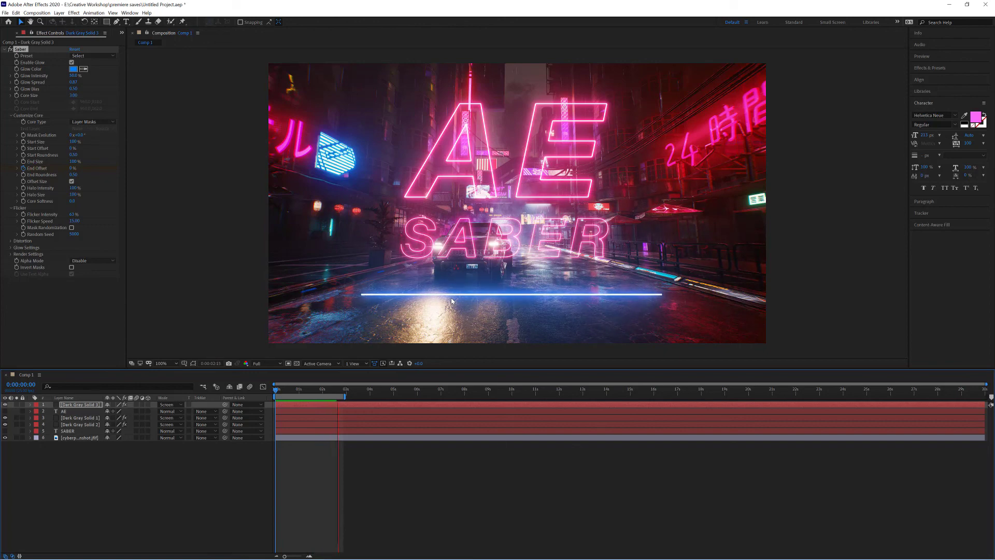
key(space)
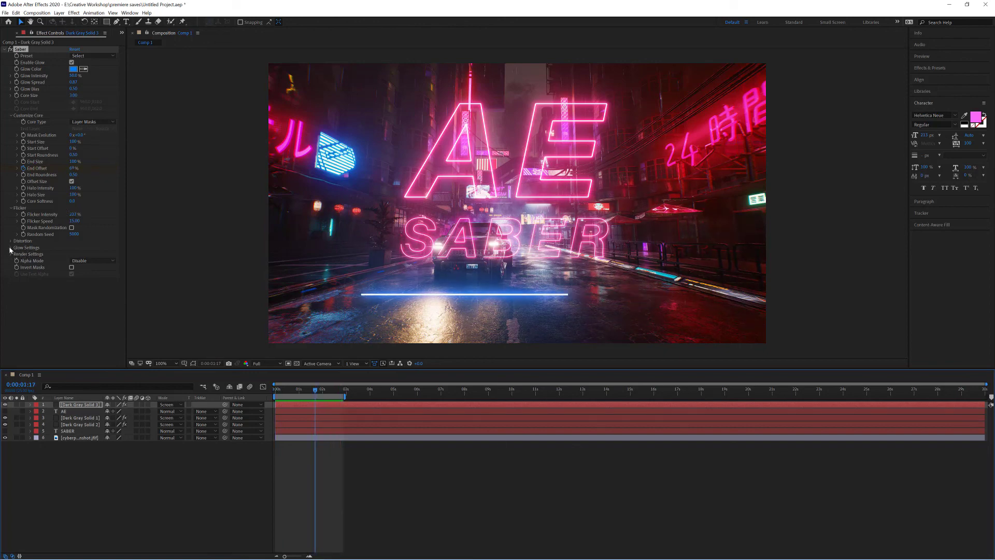
Expand the saber's Glow Settings and its glow and core Distortion options.
click(10, 247)
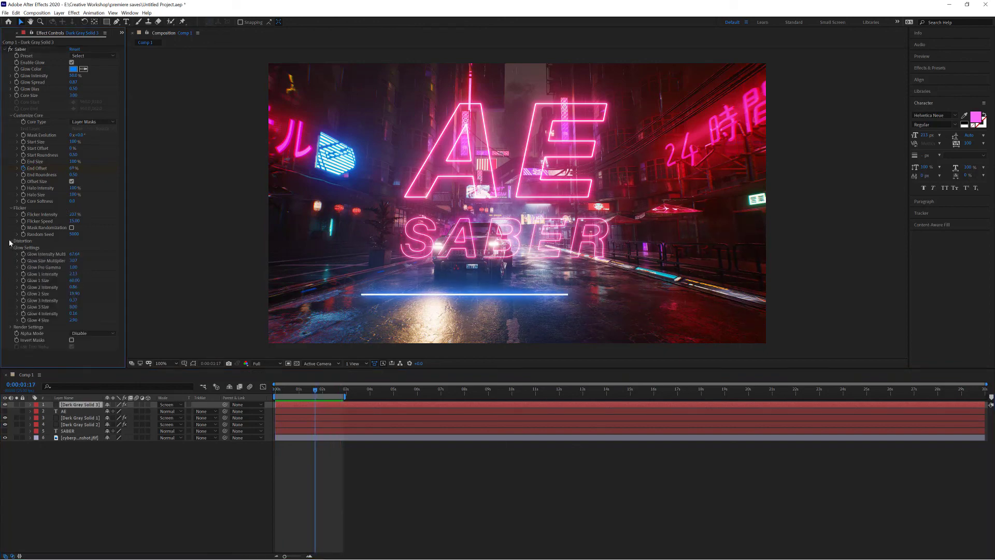
click(10, 241)
click(18, 248)
click(17, 346)
scroll(52, 282, down, 6)
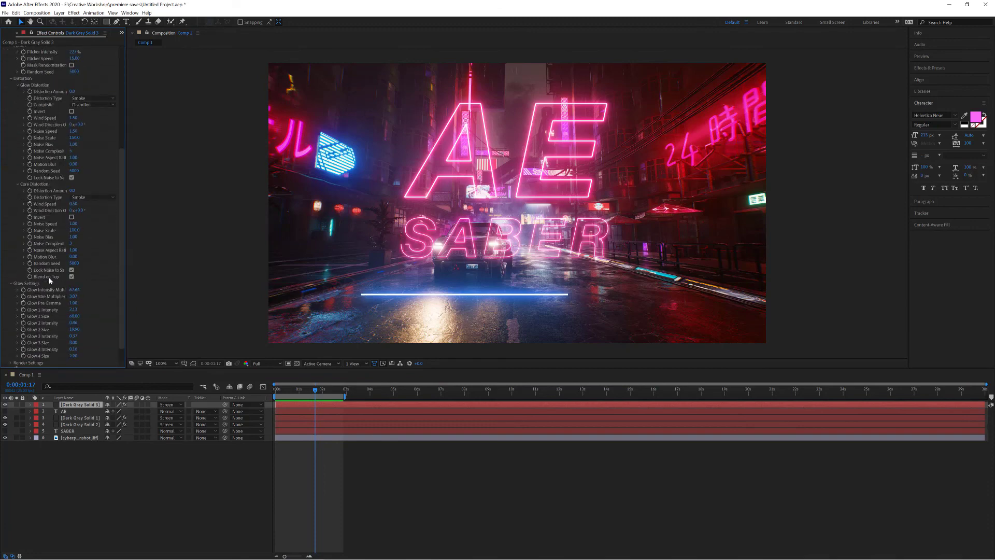
scroll(95, 313, up, 6)
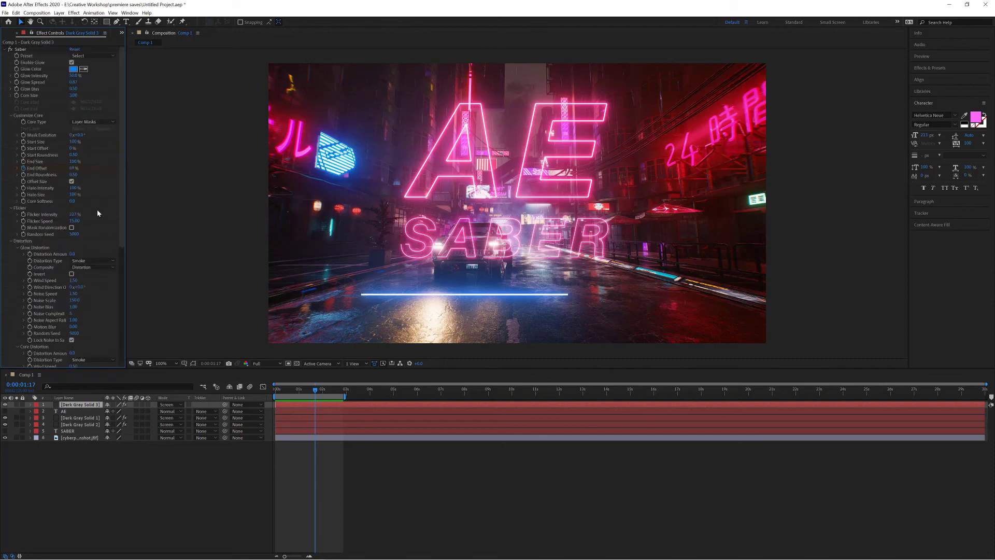